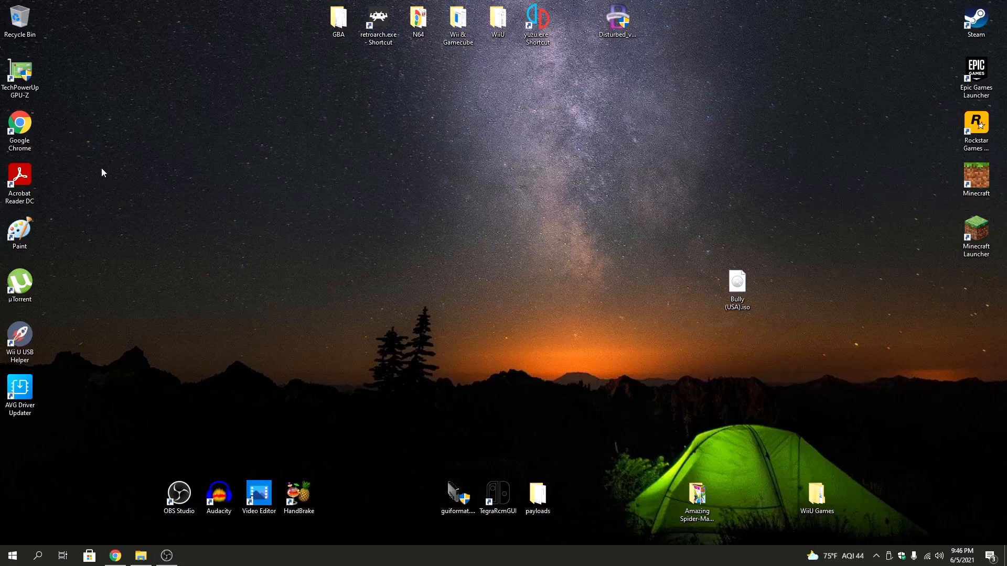
click(116, 556)
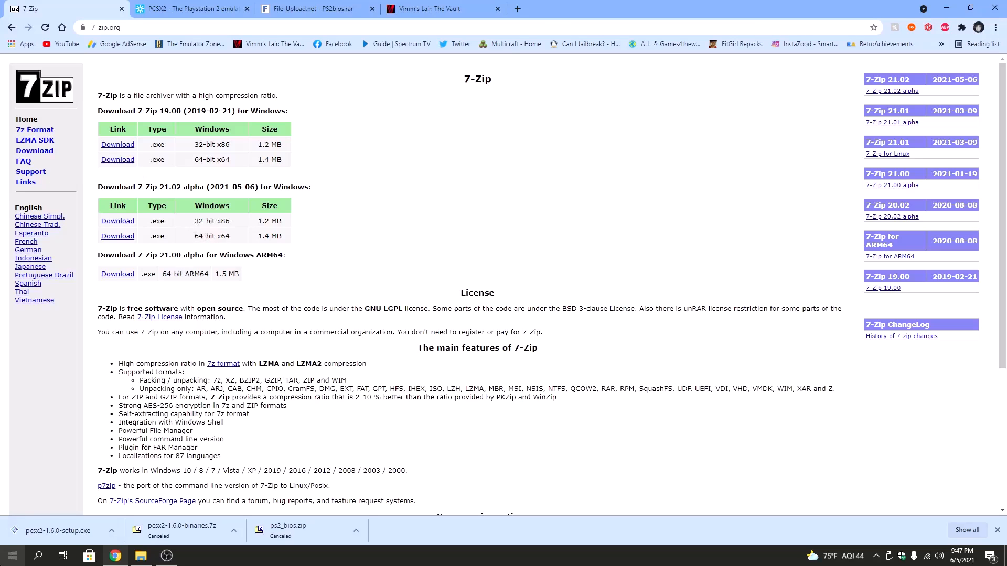
click(11, 556)
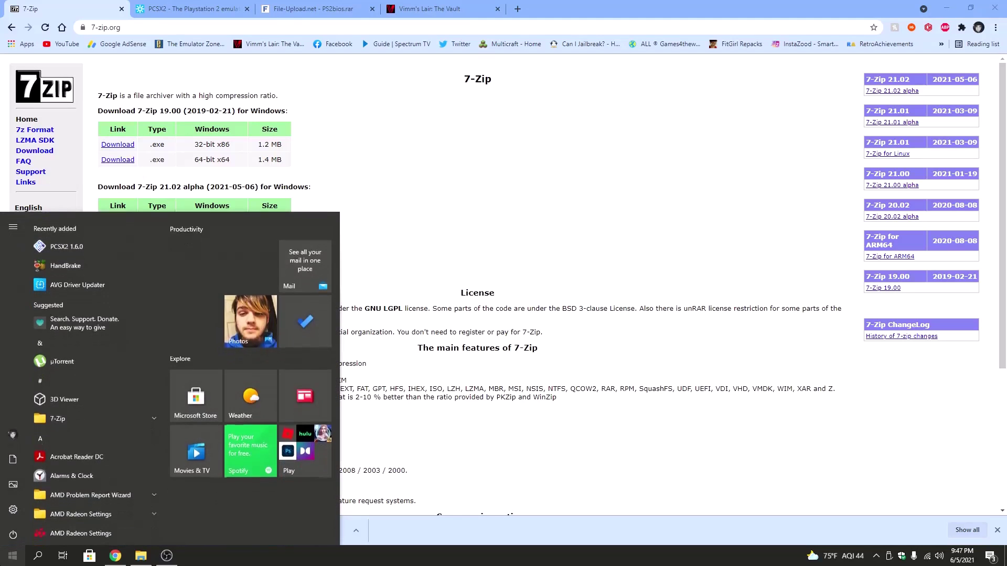
click(21, 512)
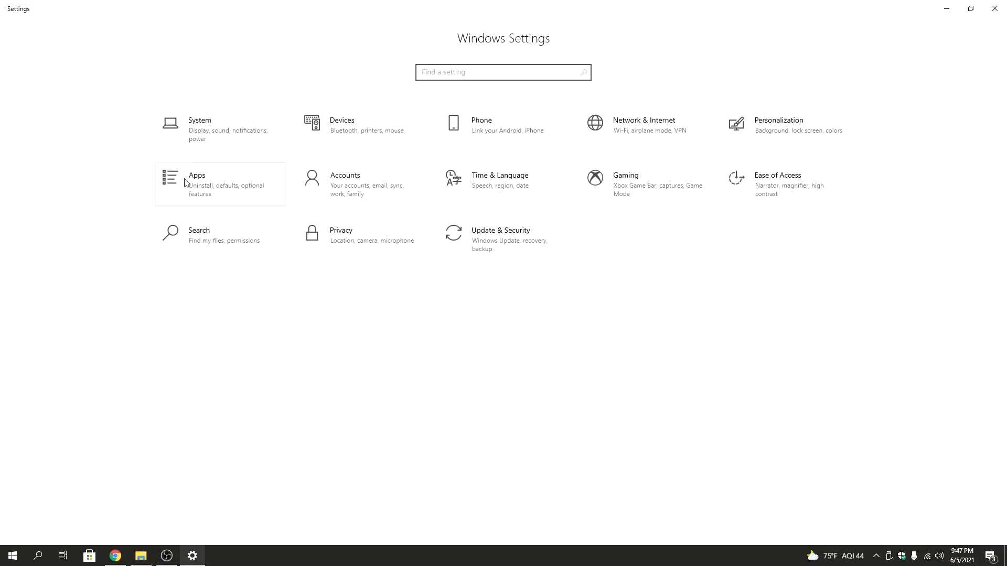
click(210, 135)
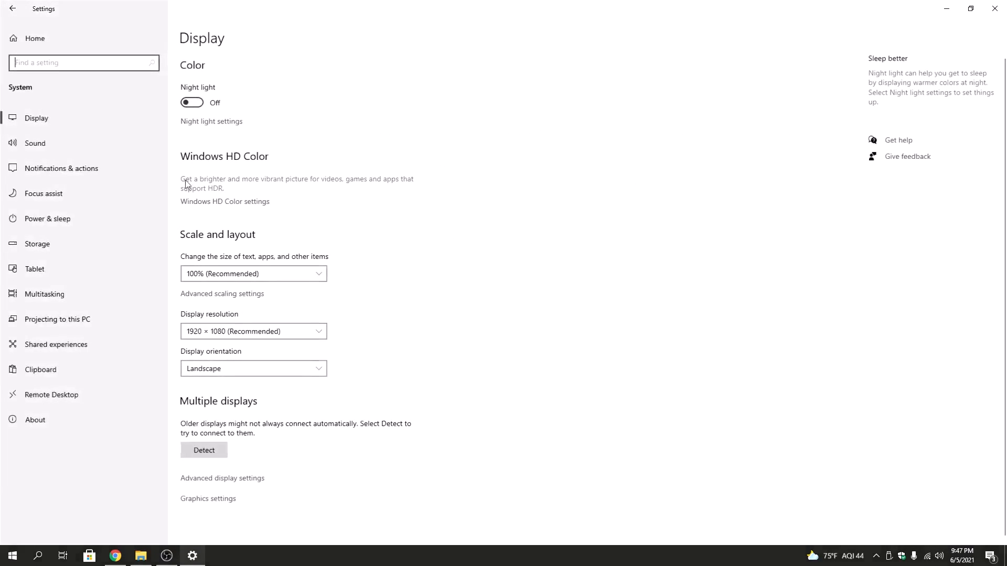
click(42, 424)
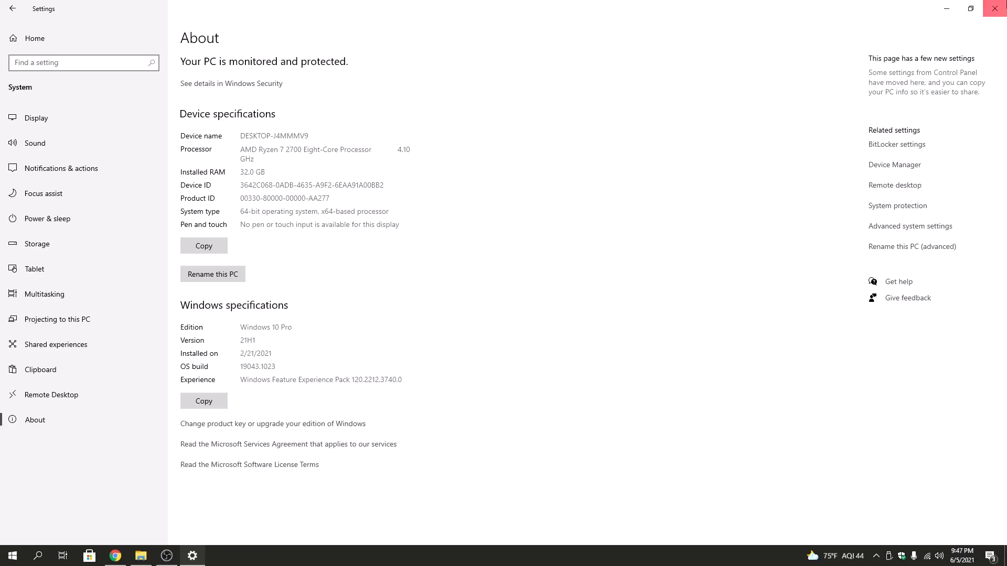
click(995, 9)
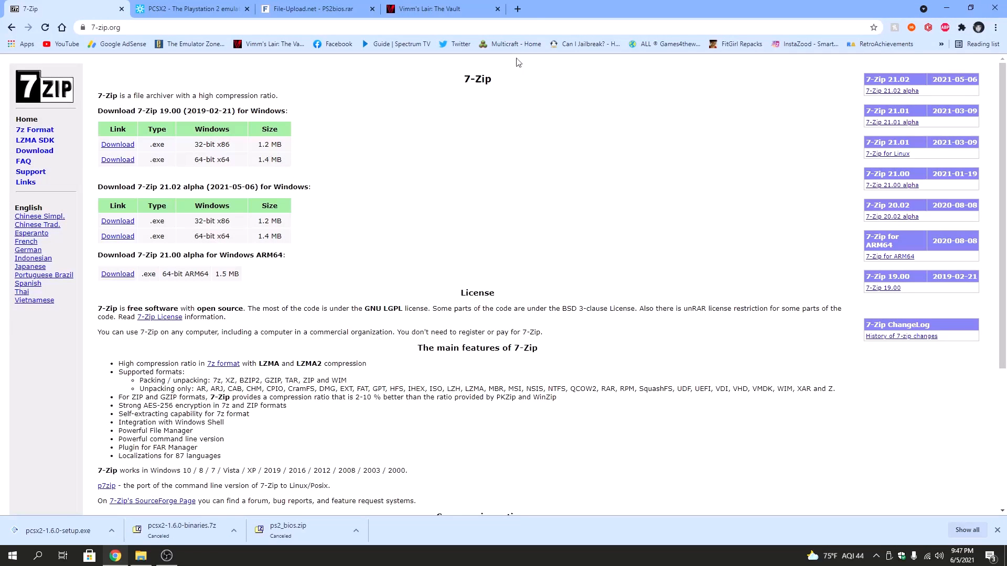
- Download the PCSX2 1.6.0 standalone Windows installer from pcsx2.net and launch it
click(121, 9)
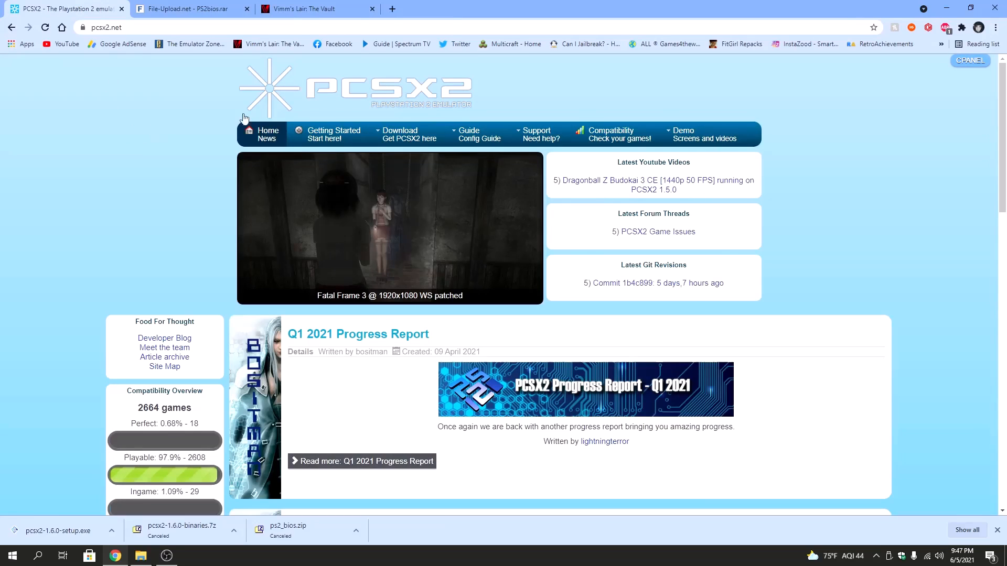
mouse_move(406, 134)
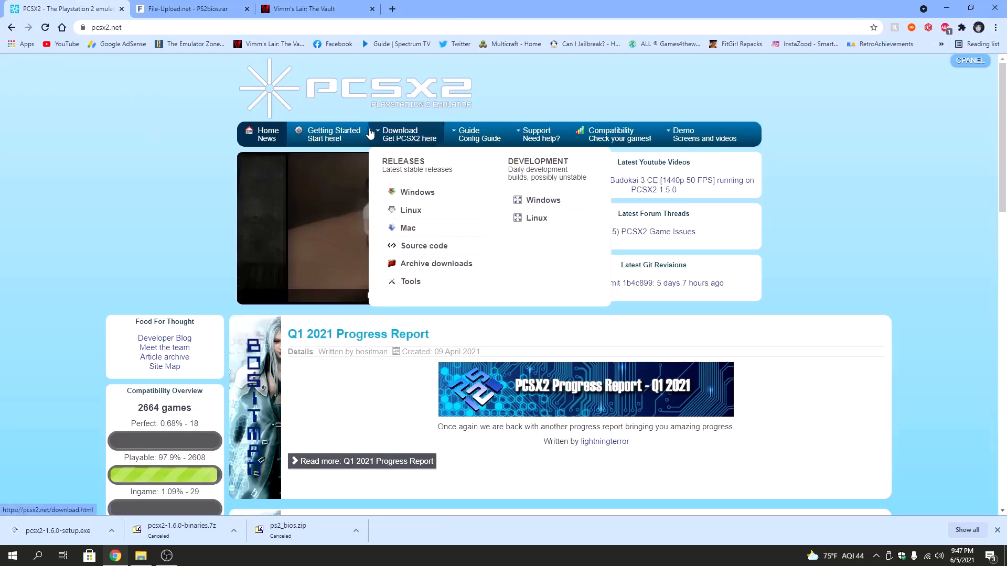
click(418, 192)
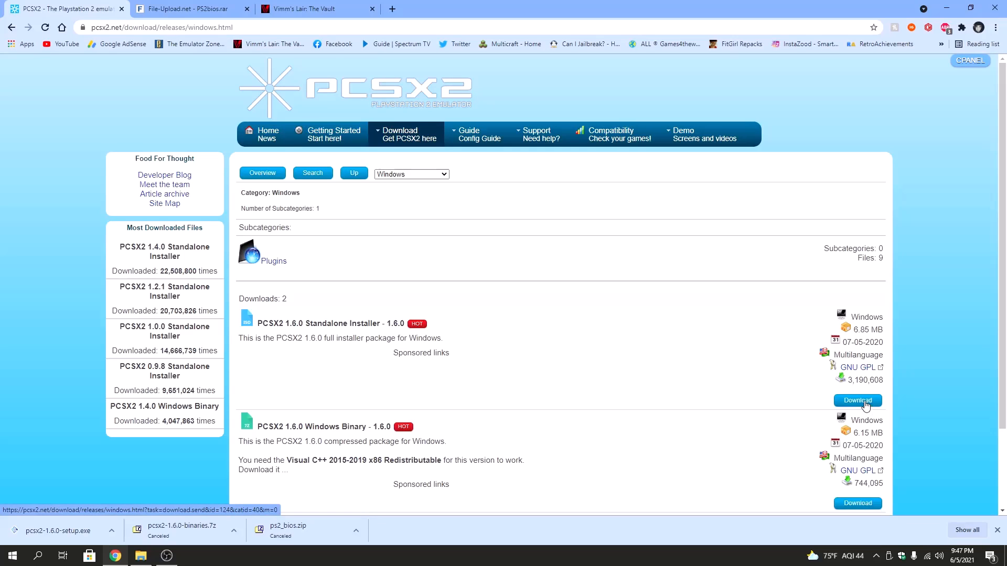
click(858, 401)
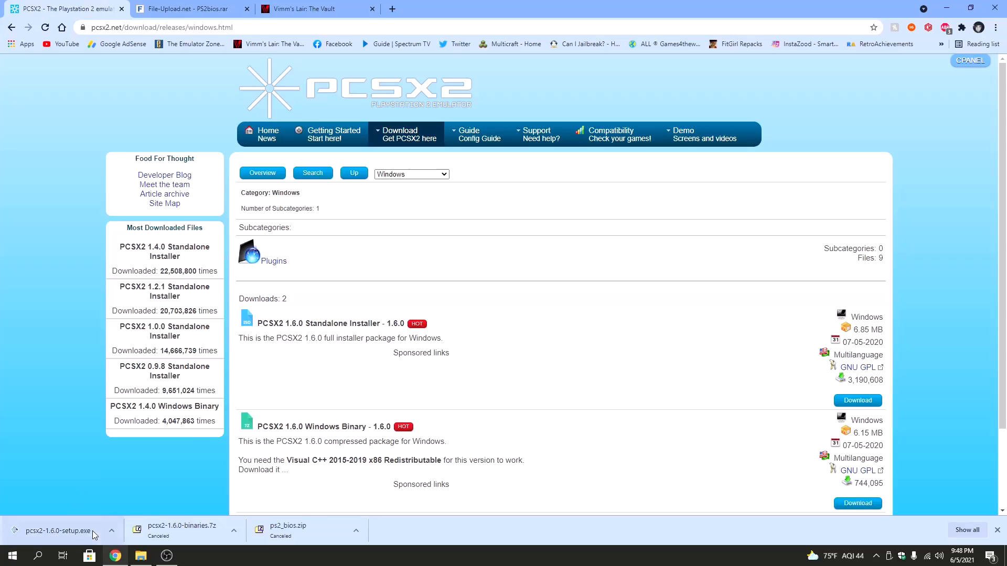
- Choose portable installation and create a new desktop folder named PS2
click(947, 8)
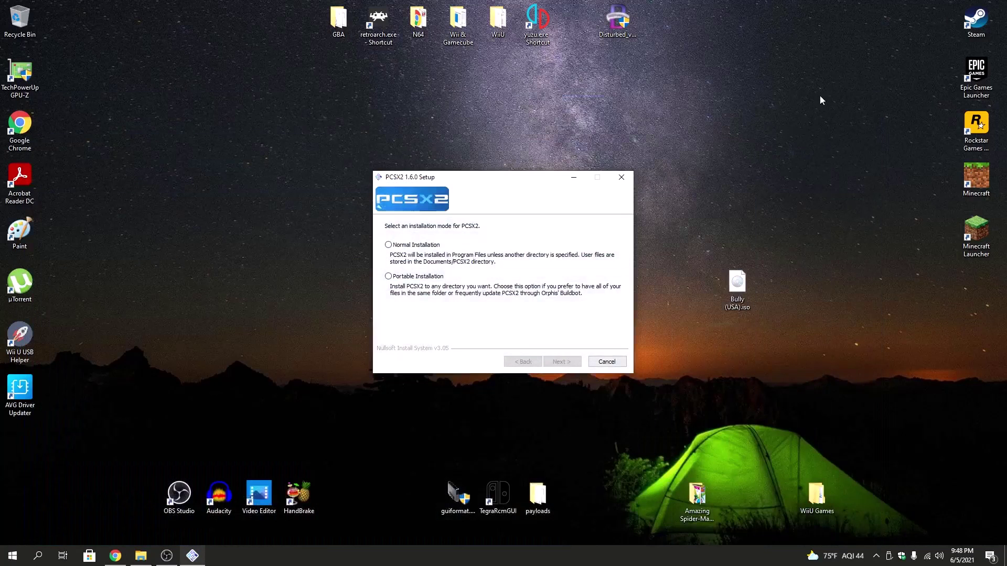
click(388, 277)
right_click(239, 252)
mouse_move(261, 339)
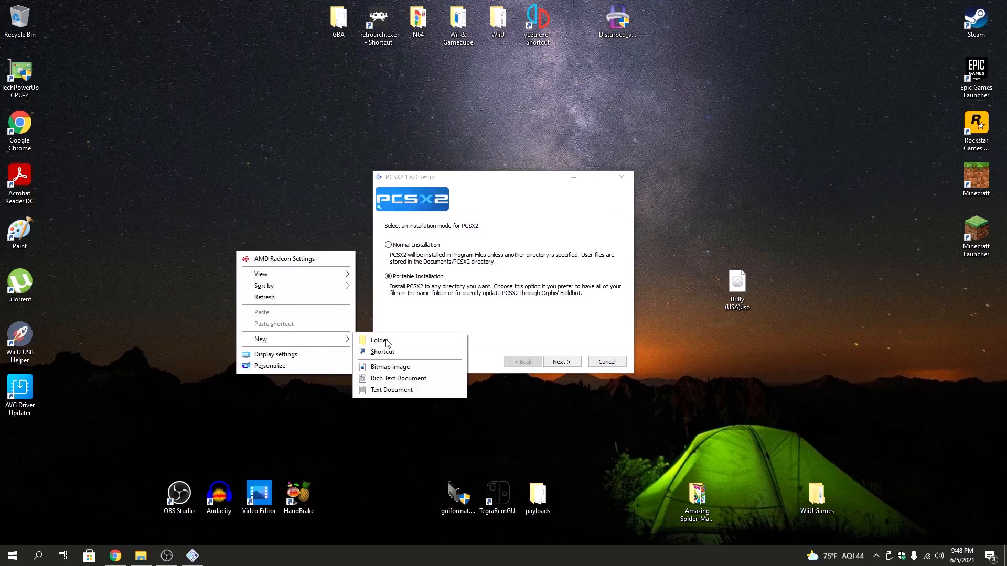
click(379, 340)
key(BackSpace)
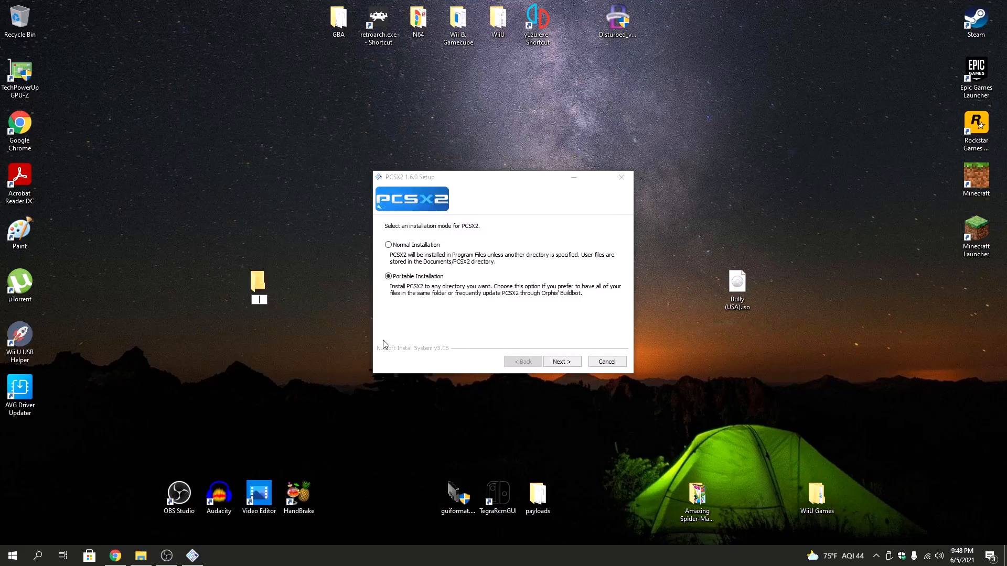
text(PS2)
key(Return)
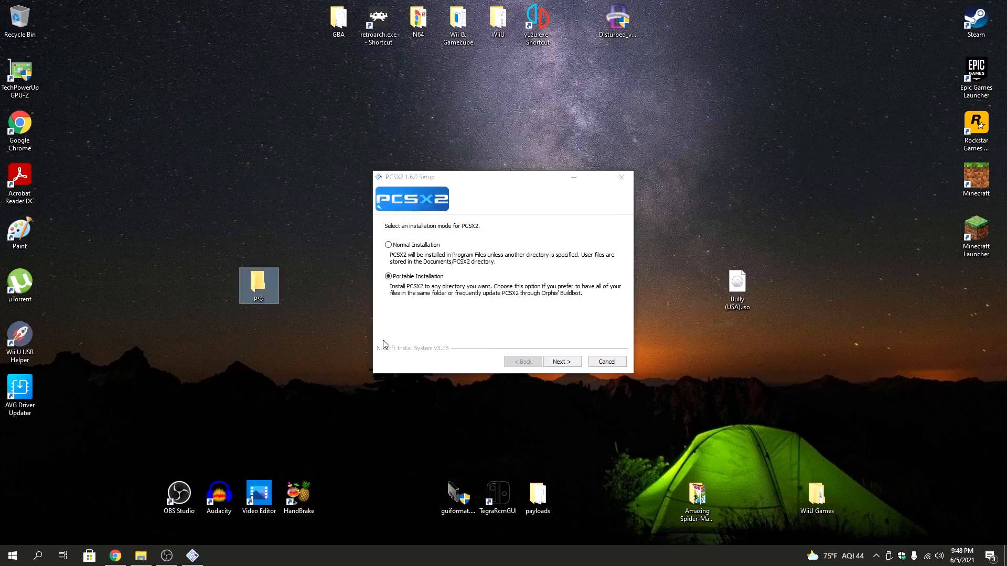
- Install PCSX2 into the PS2 desktop folder without a desktop shortcut
click(561, 362)
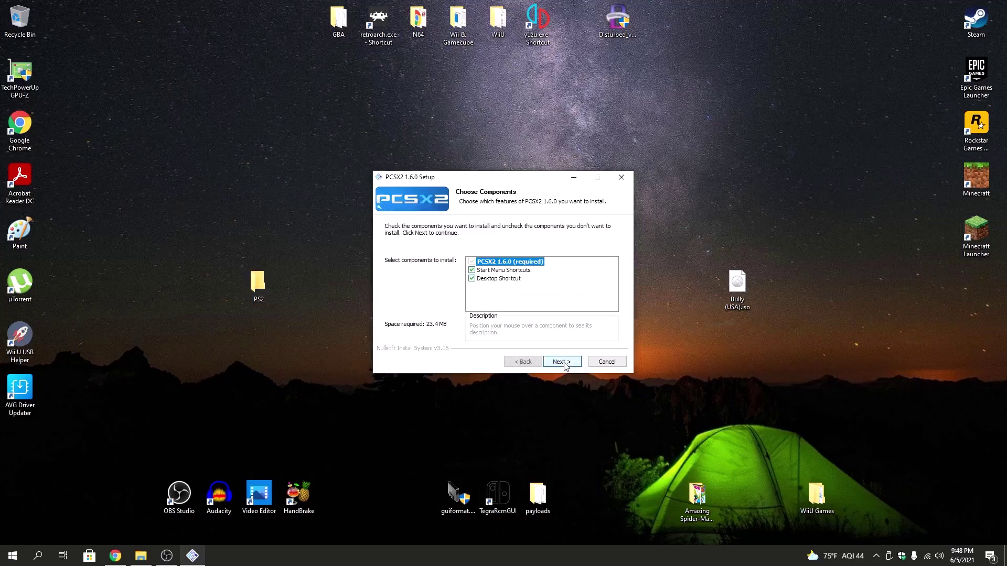
click(472, 280)
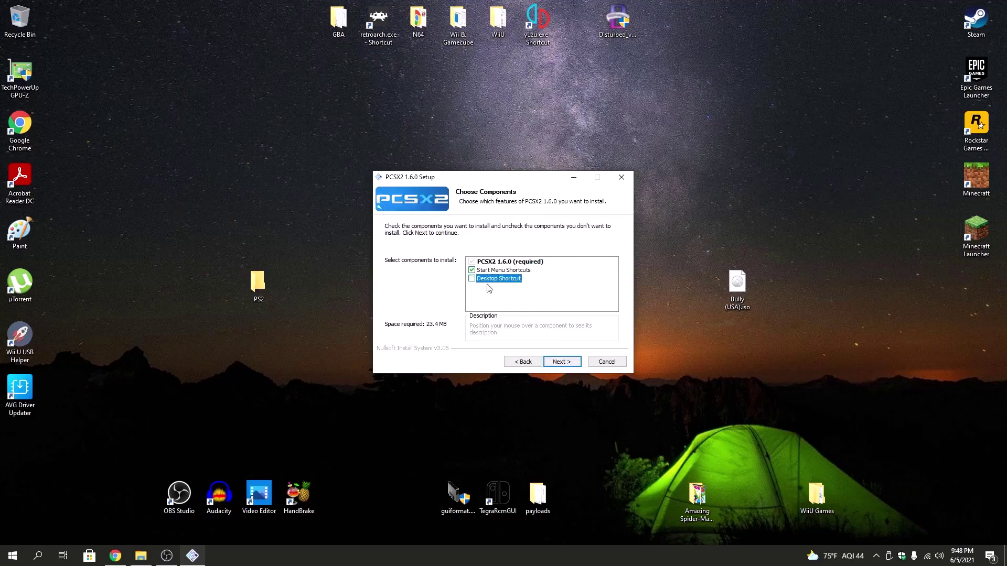
click(561, 362)
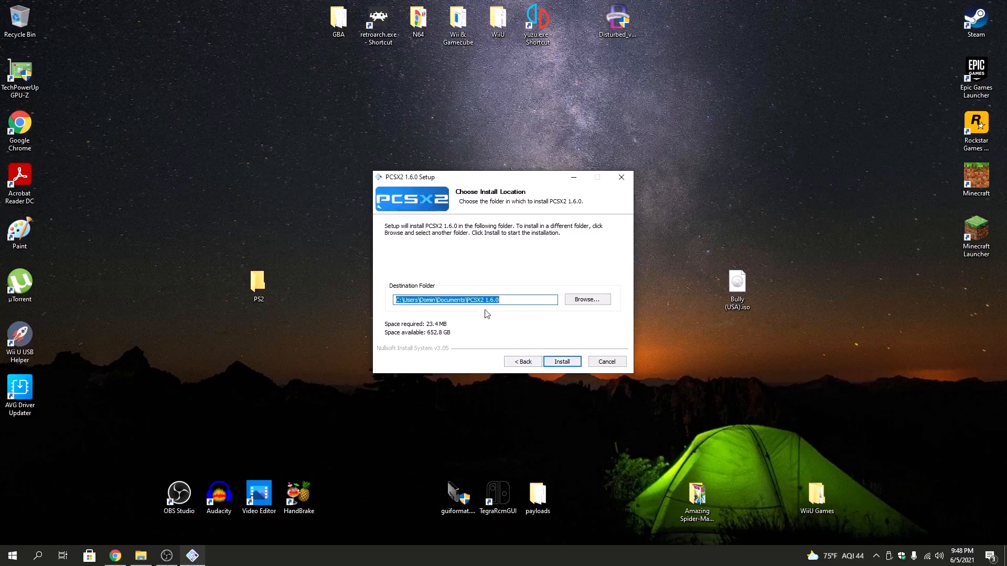
click(587, 300)
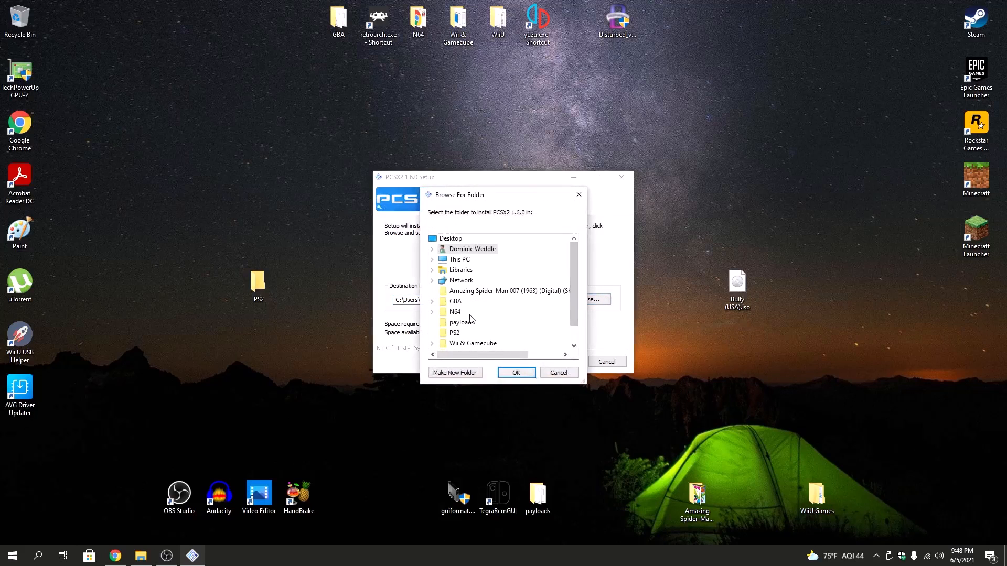
click(455, 333)
click(517, 373)
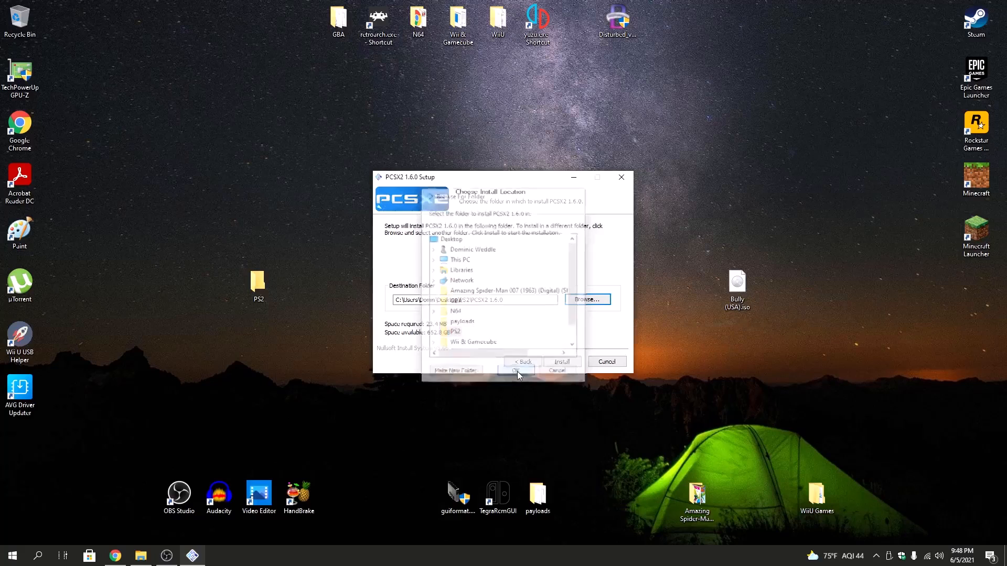
click(471, 300)
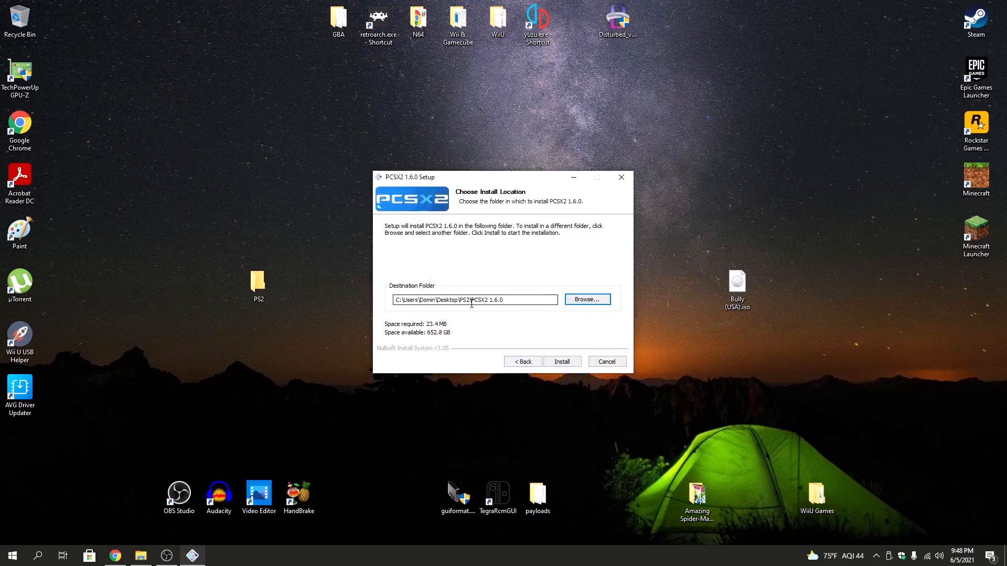
click(471, 300)
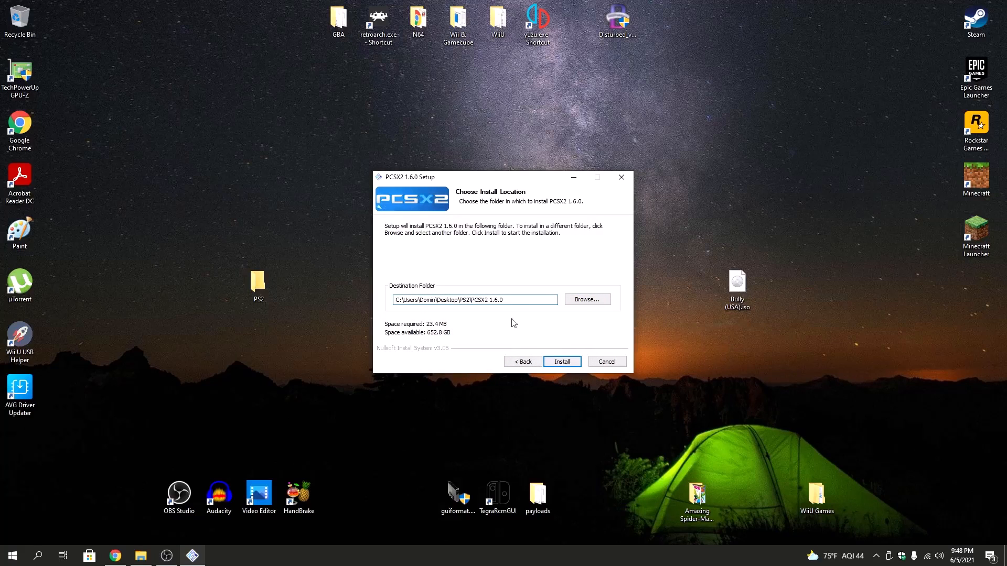
click(564, 365)
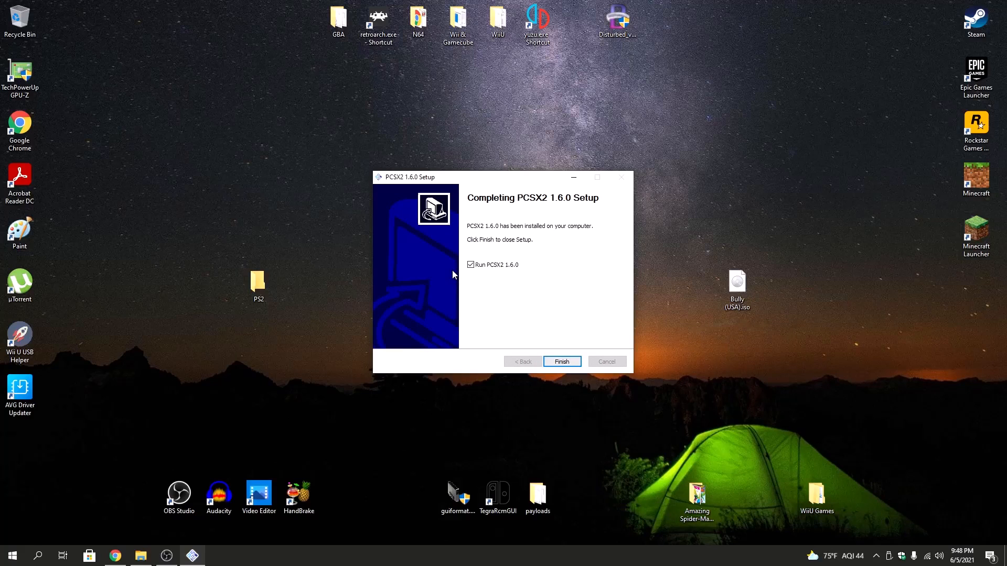
- Finish setup, advance the first-time wizard to plugins and review GSdx settings unchanged
click(566, 363)
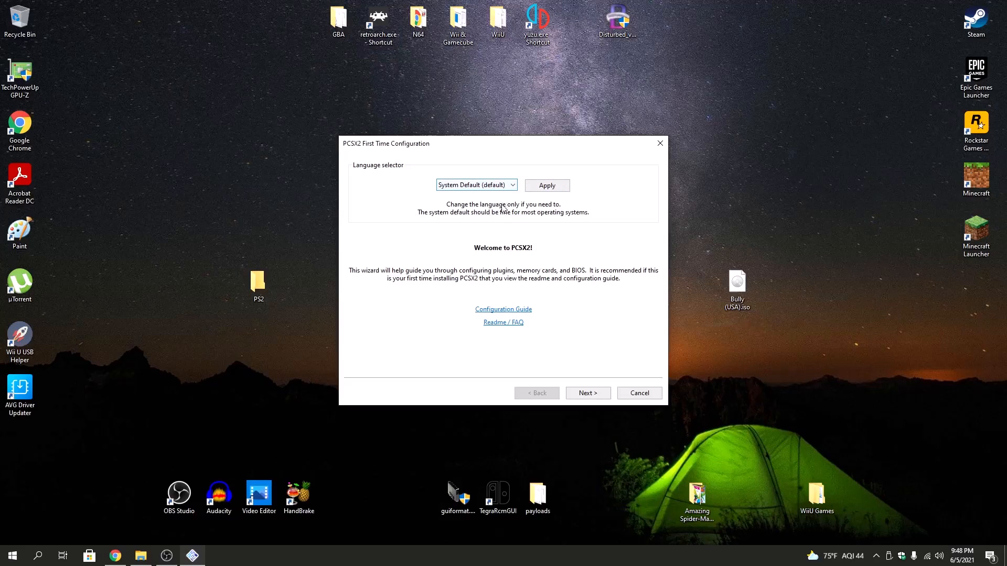
click(588, 393)
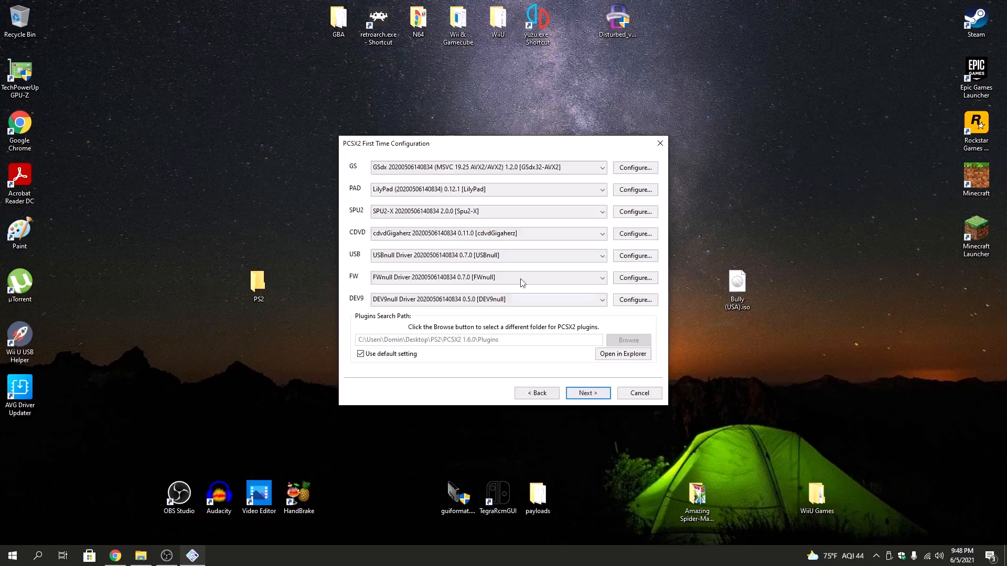
click(635, 167)
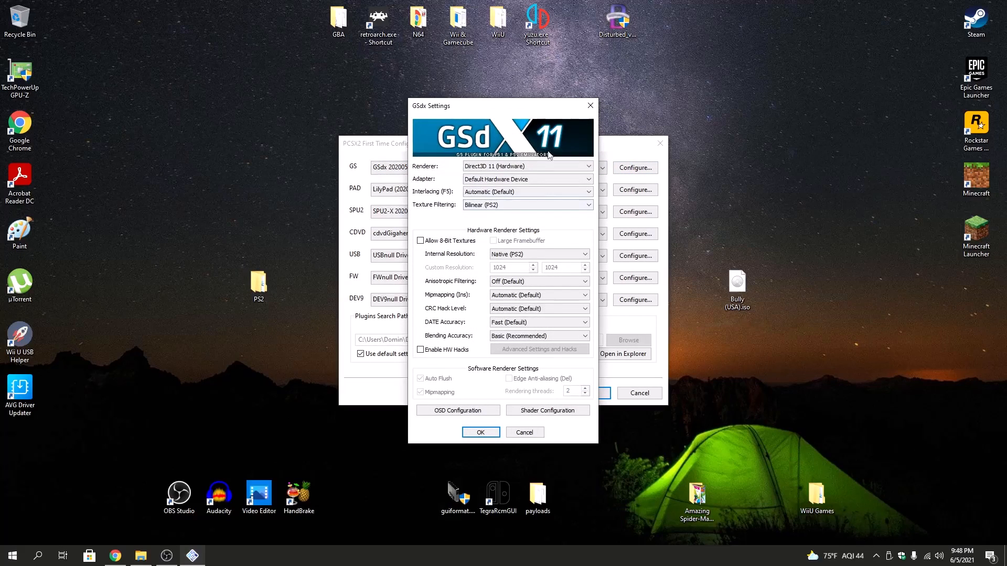
click(591, 106)
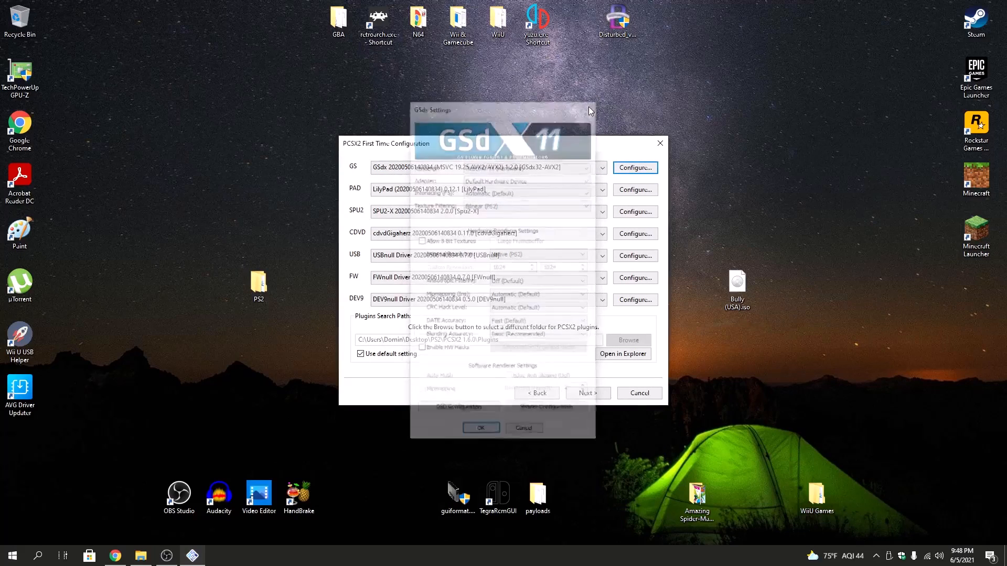
- Quick-setup all LilyPad Pad 1 bindings to XInput Pad 0 and apply them
click(635, 190)
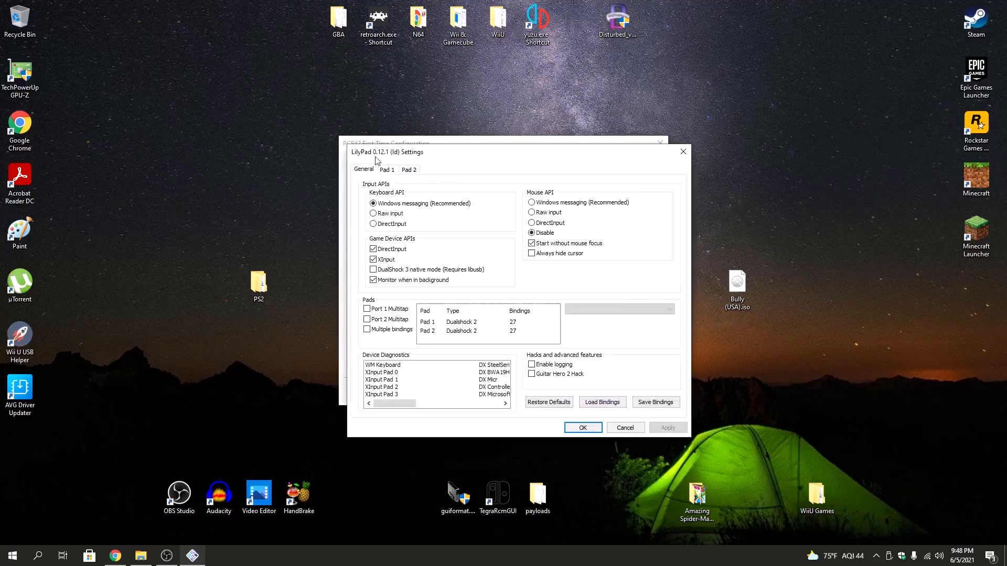
click(386, 170)
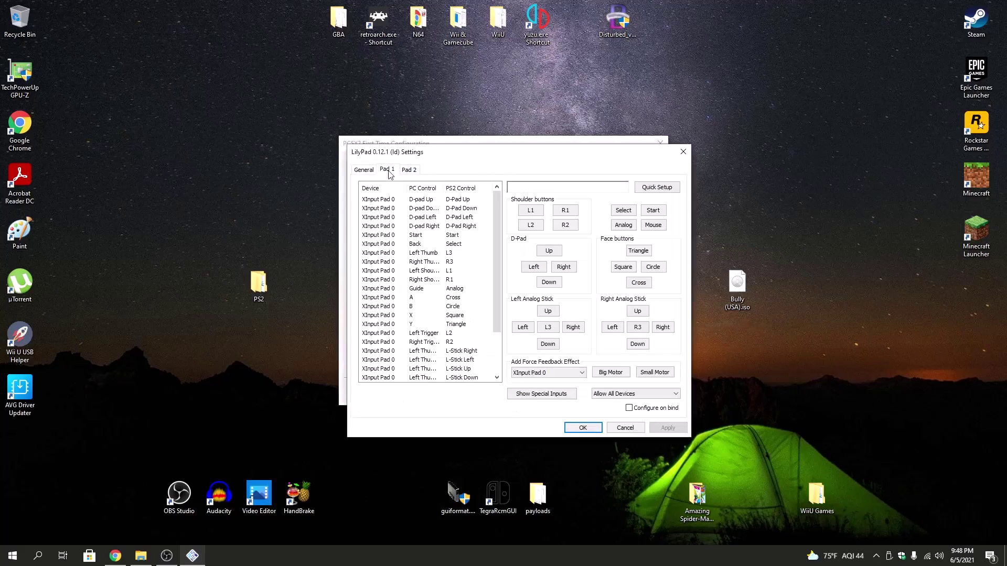
click(658, 189)
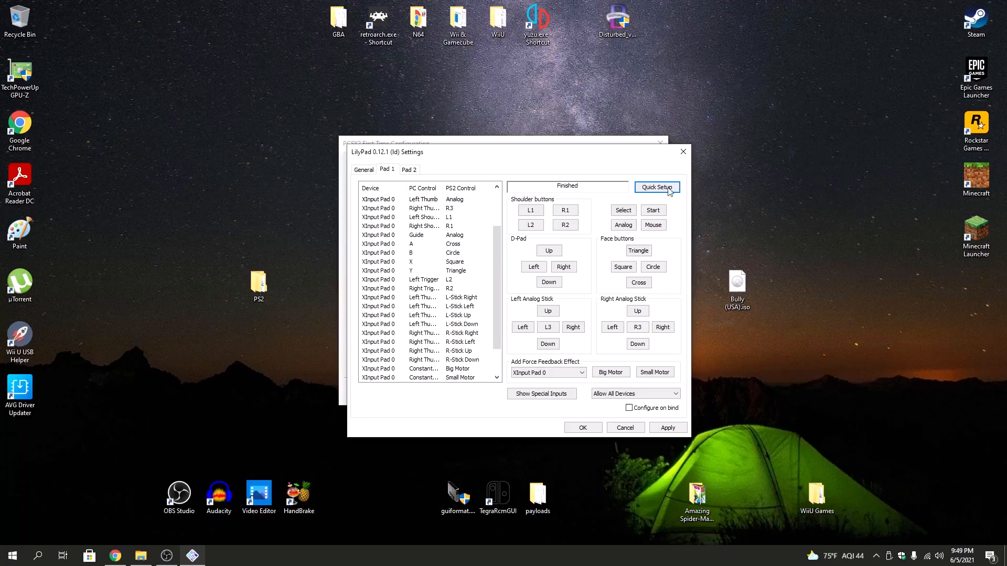
click(665, 433)
click(665, 432)
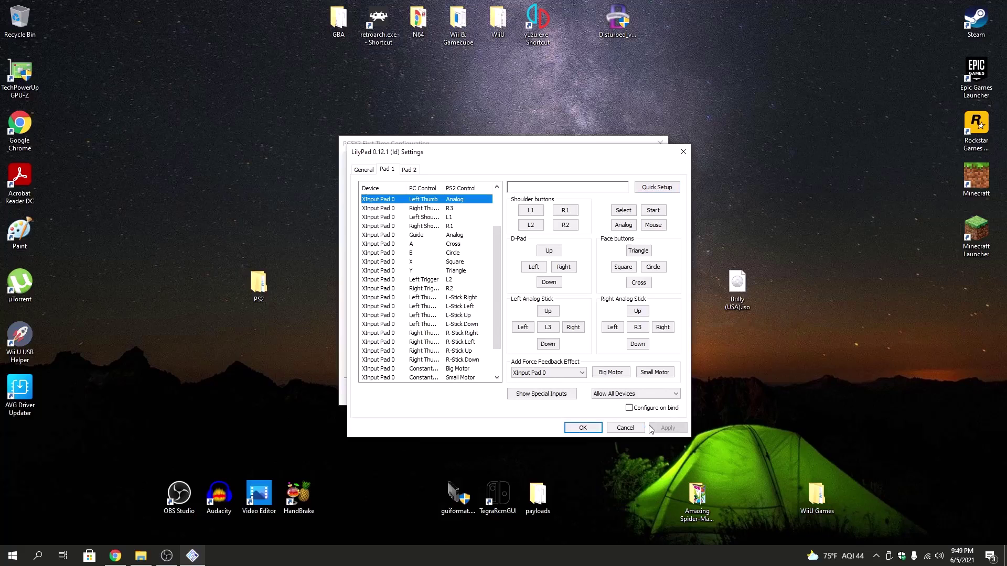
- Accept the LilyPad settings and advance the wizard to the empty BIOS page
click(582, 429)
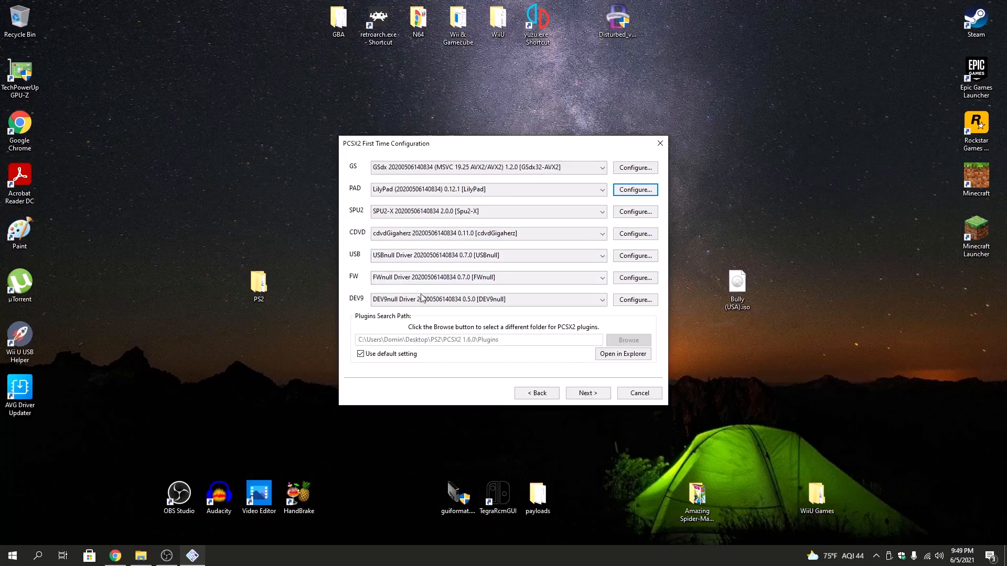
click(588, 392)
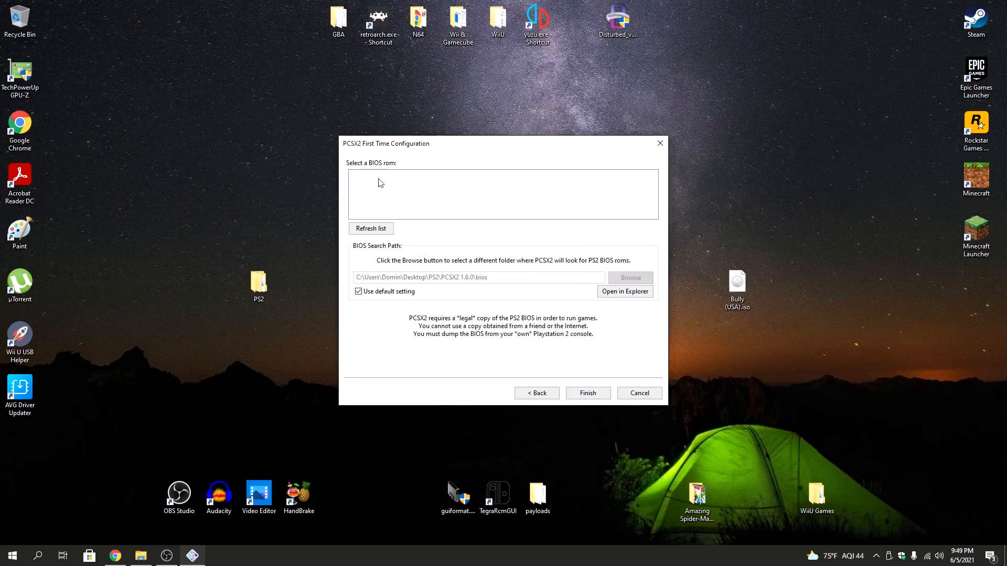
- Request the PS2bios.rar download on file-upload.net and answer the first traffic-light reCAPTCHA
click(116, 557)
click(189, 9)
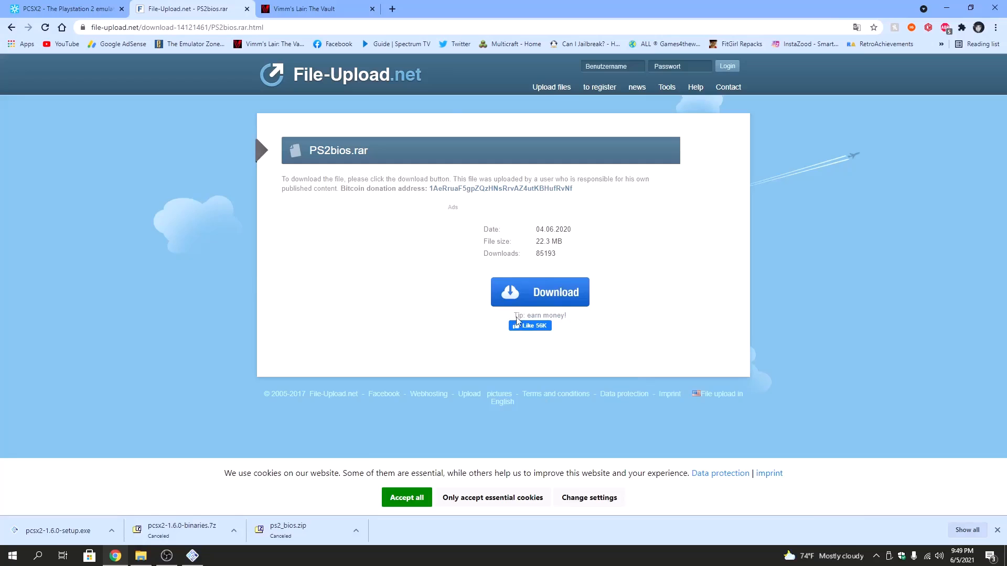
click(552, 297)
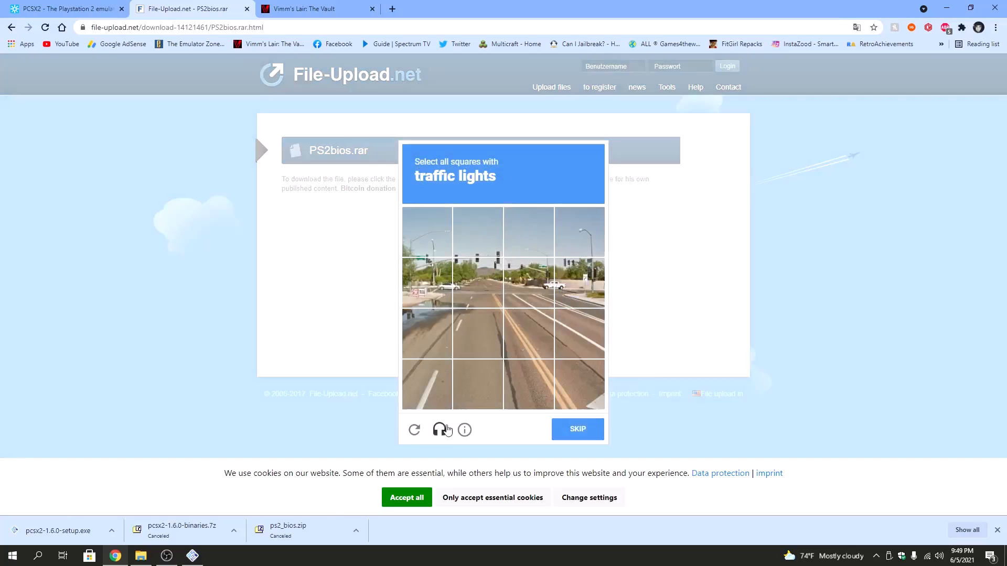
click(427, 233)
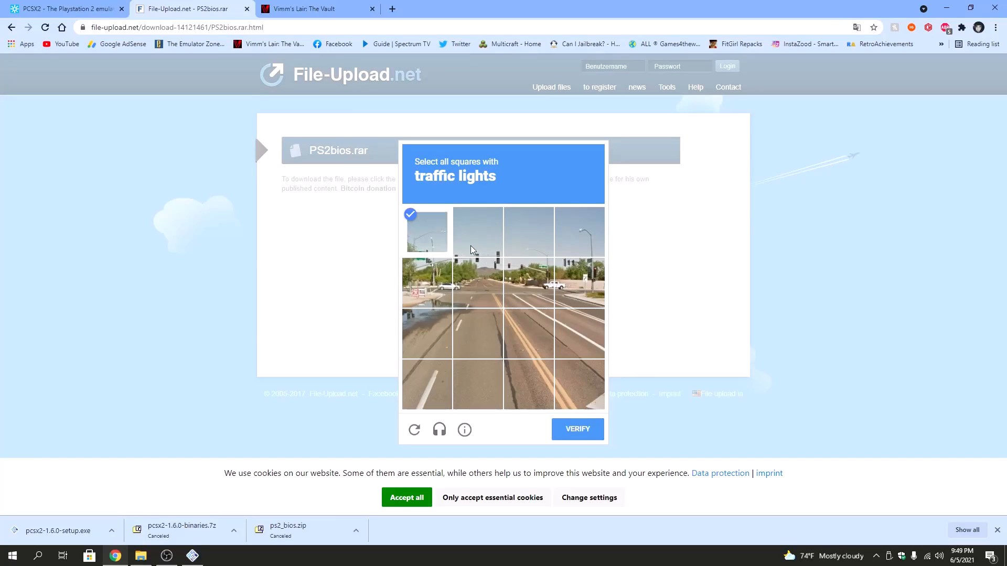
click(478, 233)
click(528, 233)
click(527, 284)
click(478, 283)
click(427, 284)
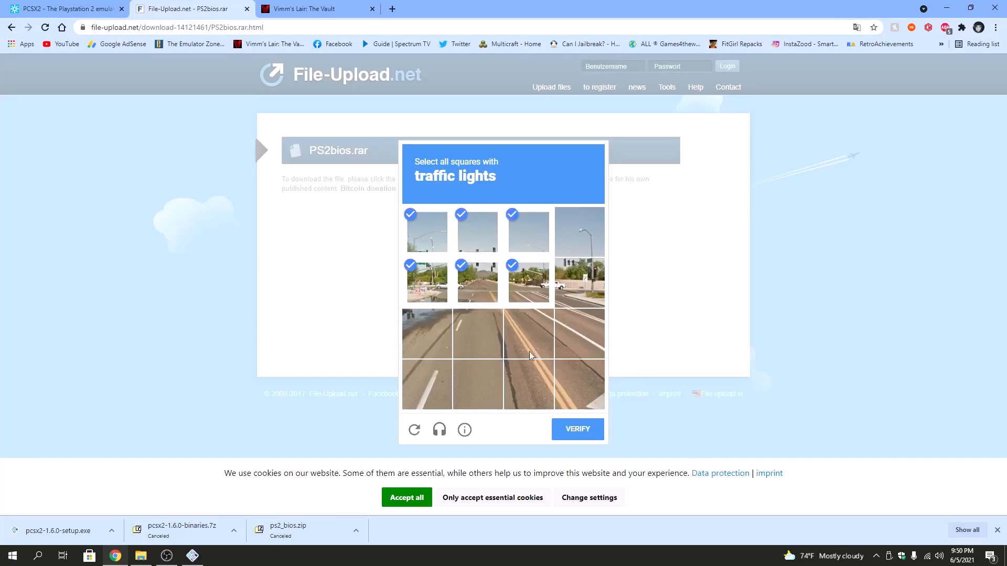
click(577, 429)
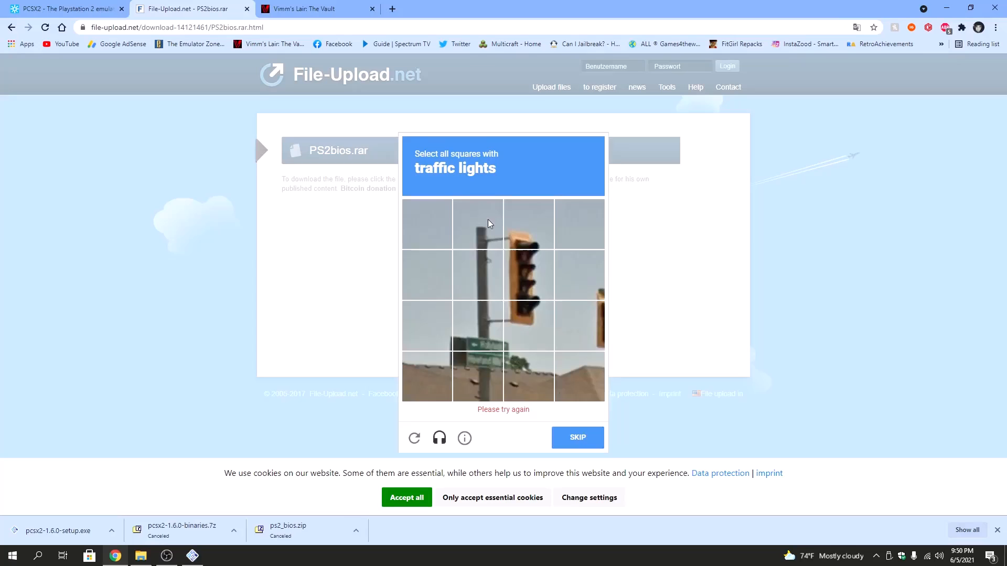
- Pass the remaining traffic-light and tractor challenges and download PS2bios.rar
click(477, 233)
click(528, 234)
click(478, 283)
click(529, 283)
click(478, 334)
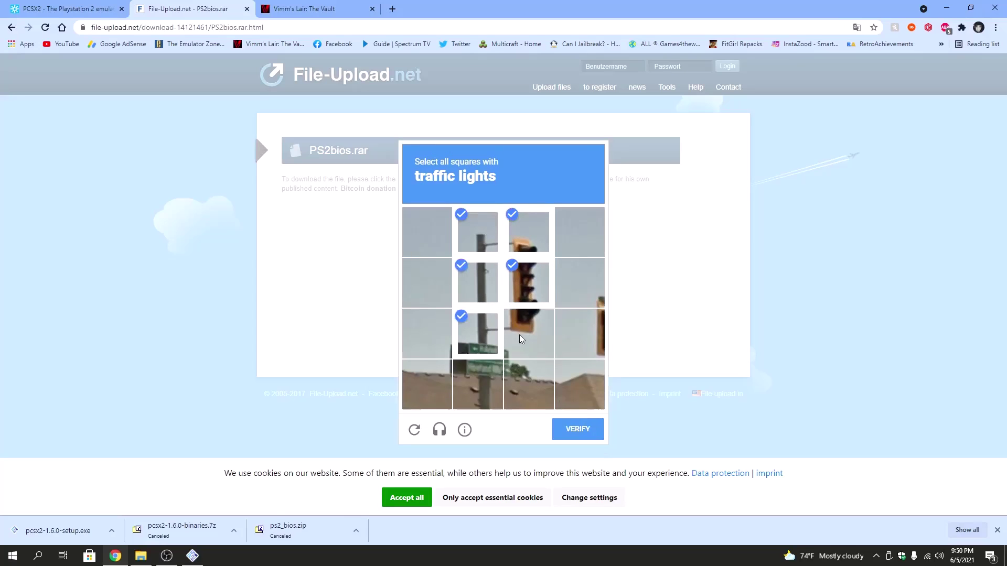
click(528, 334)
click(578, 429)
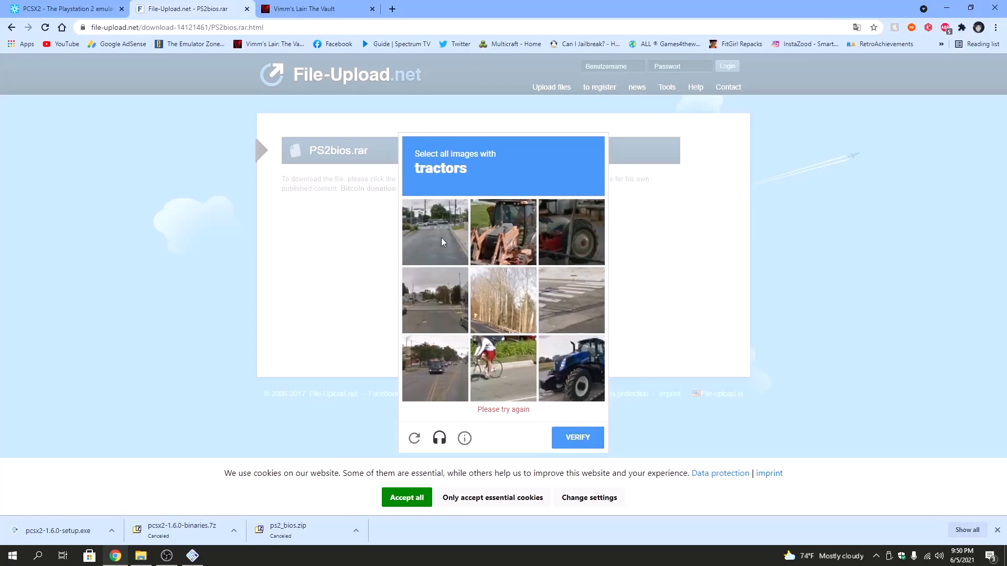
click(572, 233)
click(572, 369)
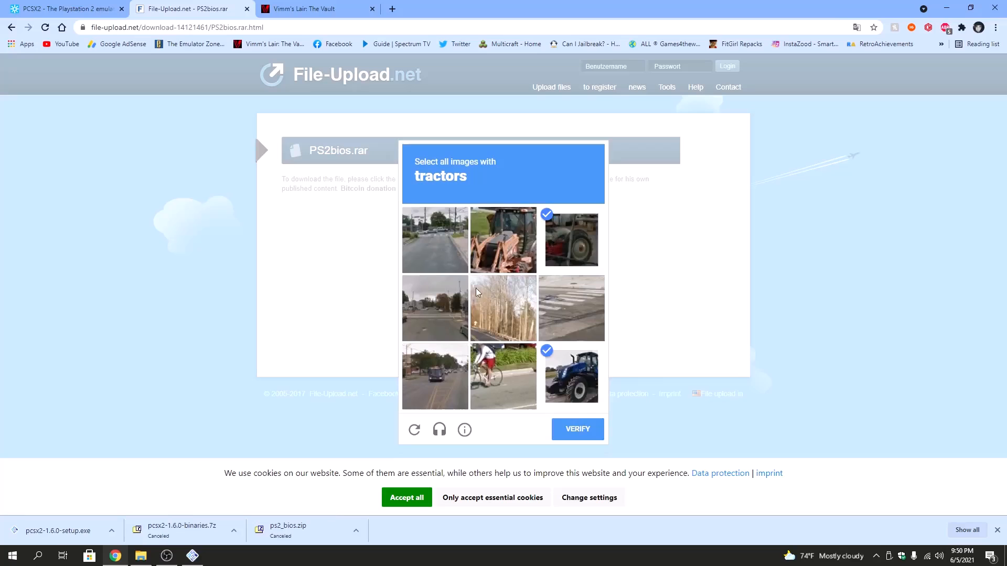
click(503, 241)
click(577, 429)
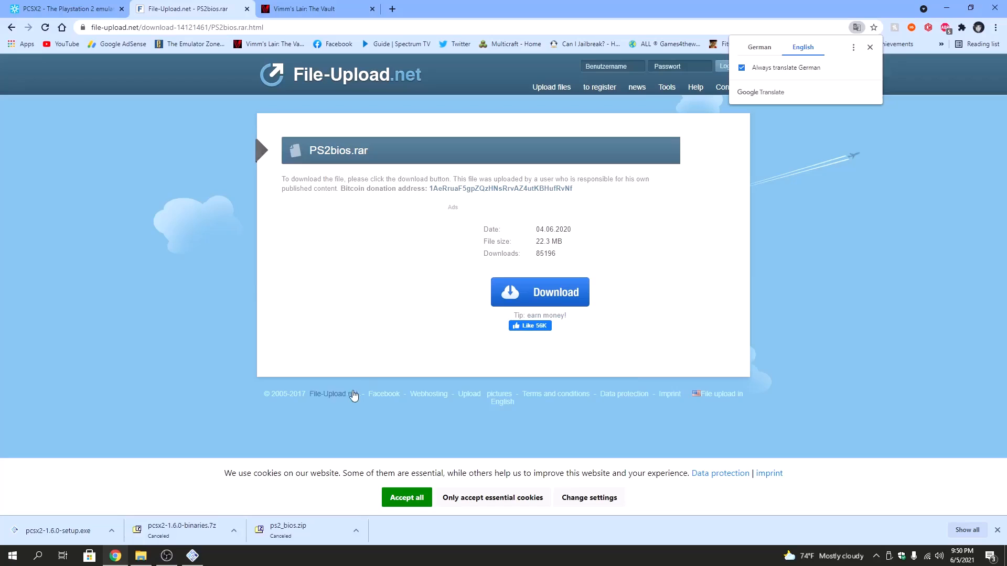
click(544, 292)
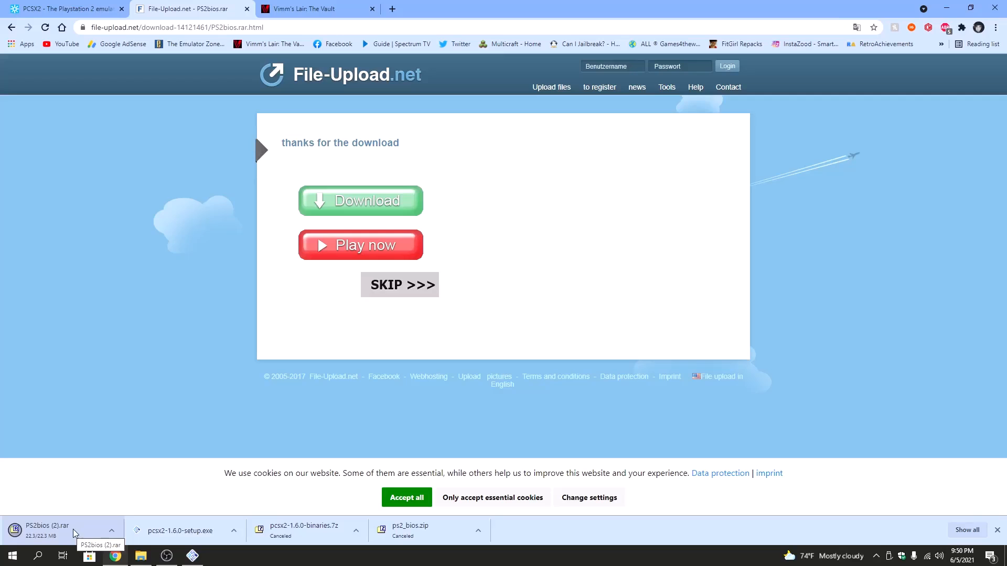
- Extract ps2-0230a-20080220.bin from PS2bios.rar onto the desktop with 7-Zip
click(78, 533)
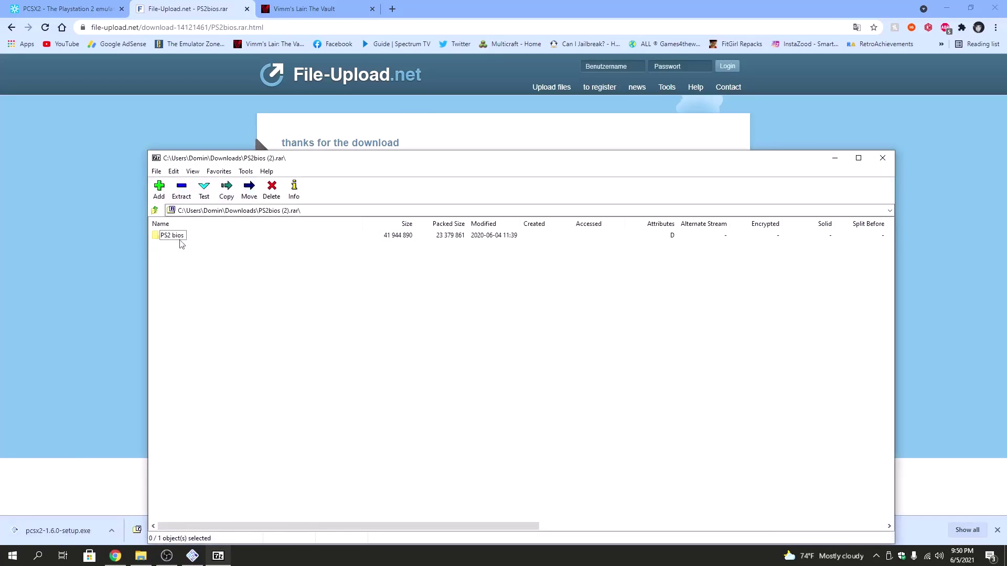
double_click(173, 235)
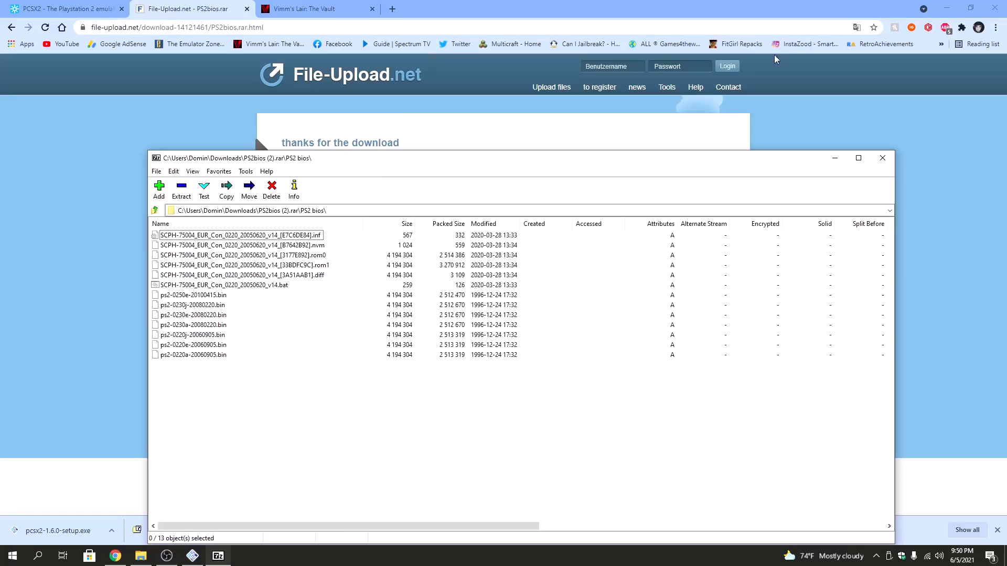
click(947, 8)
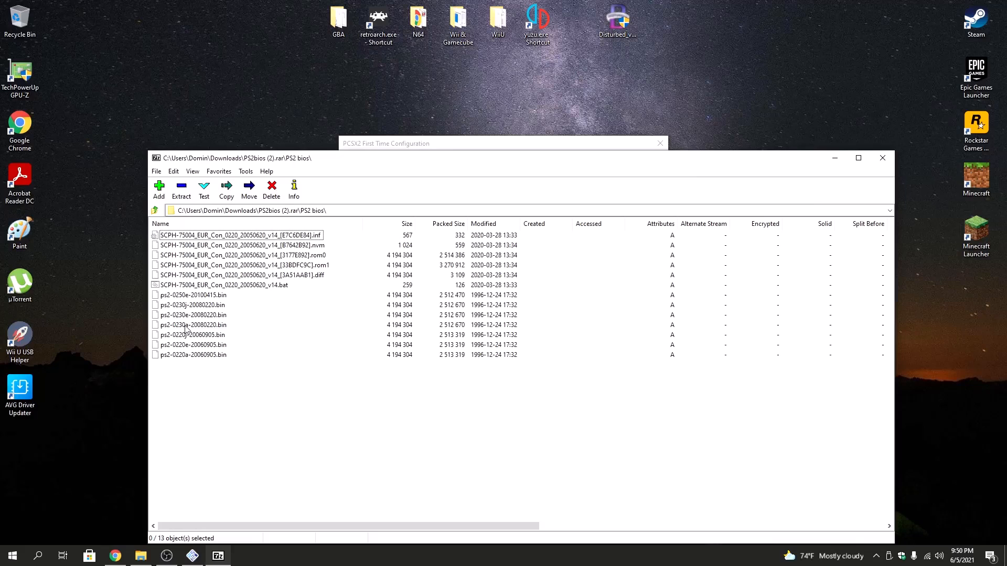
drag(188, 324, 250, 98)
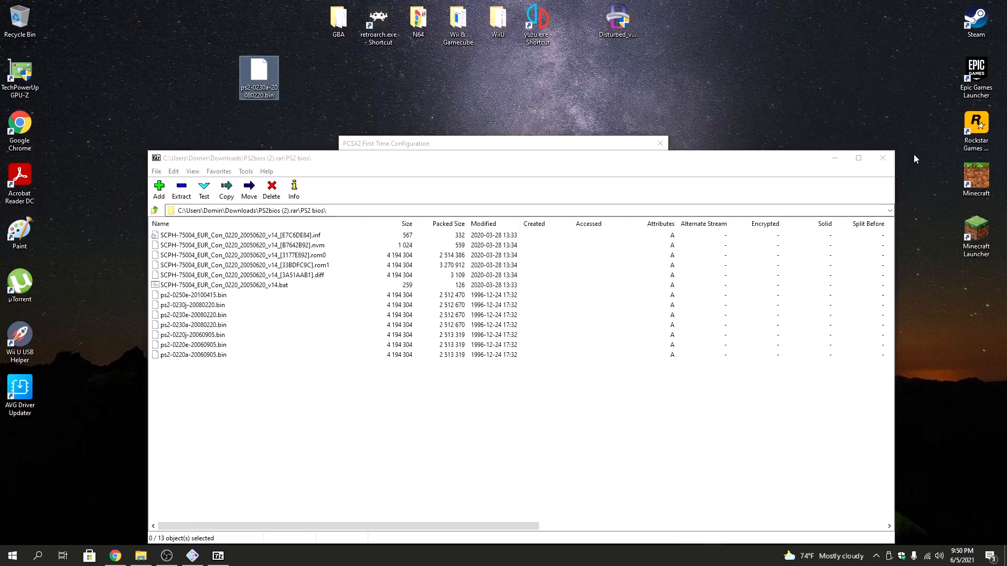
click(883, 158)
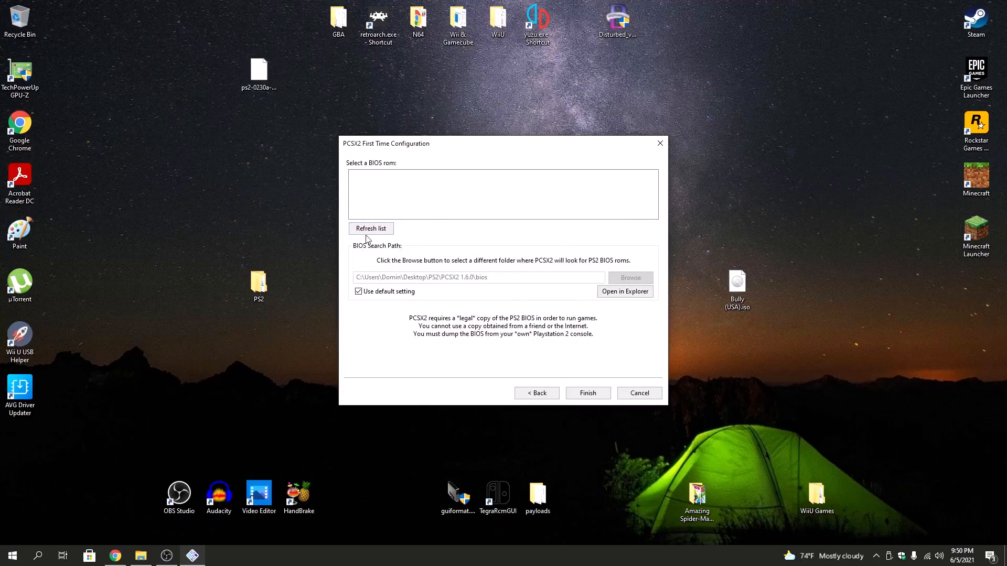
- Move ps2-0230a-20080220.bin into PS2 > PCSX2 1.6.0 > bios and verify it
double_click(258, 283)
double_click(275, 235)
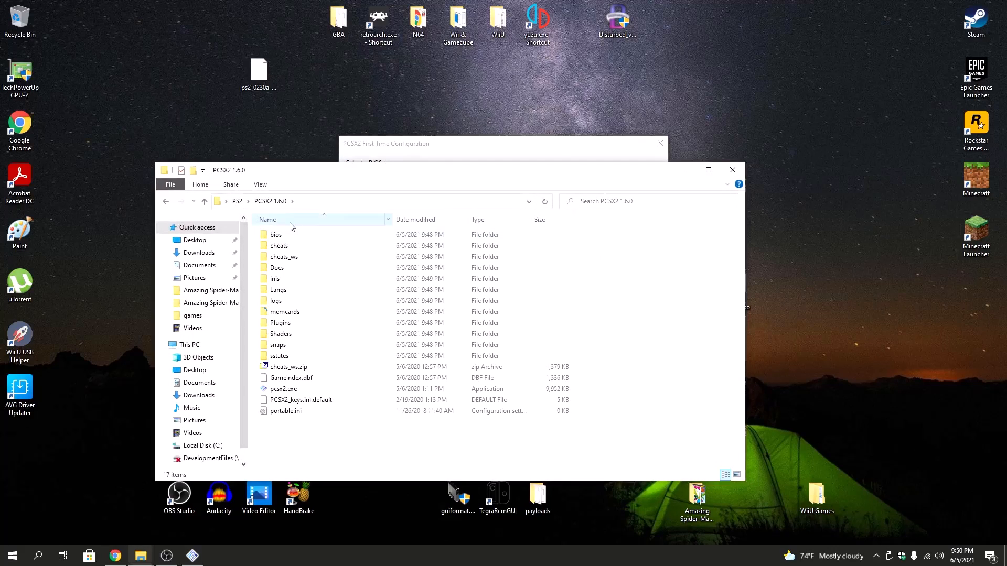
mouse_move(258, 78)
mouse_down()
mouse_move(298, 130)
mouse_move(336, 275)
mouse_up()
double_click(277, 235)
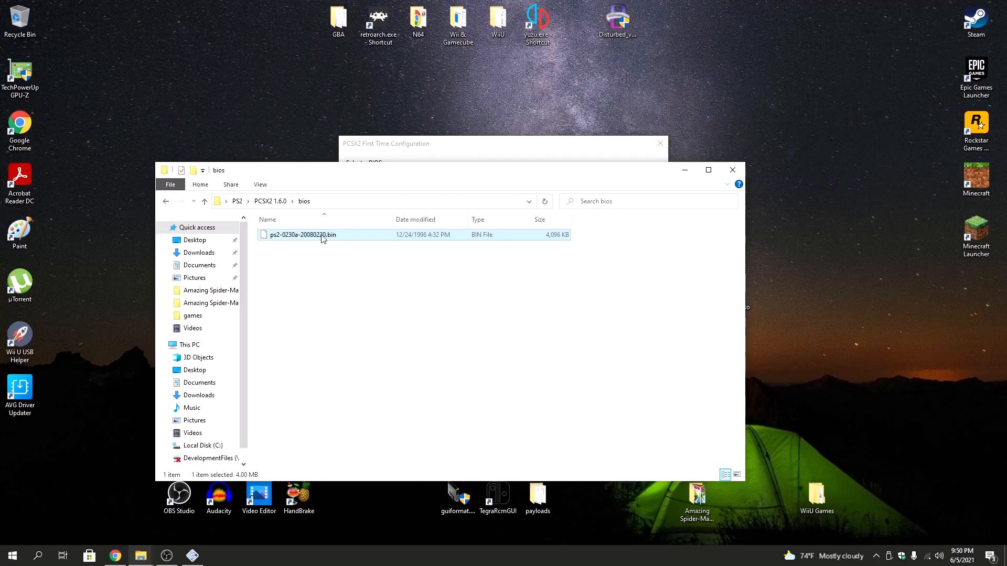
- Refresh the BIOS list, select USA v02.30 and finish the first-time wizard
click(732, 170)
click(371, 229)
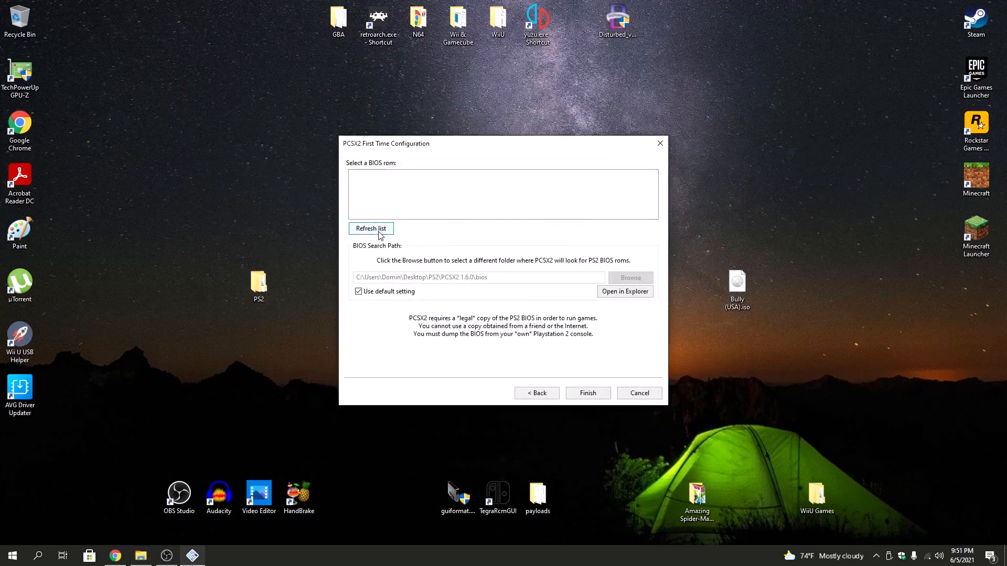
click(379, 230)
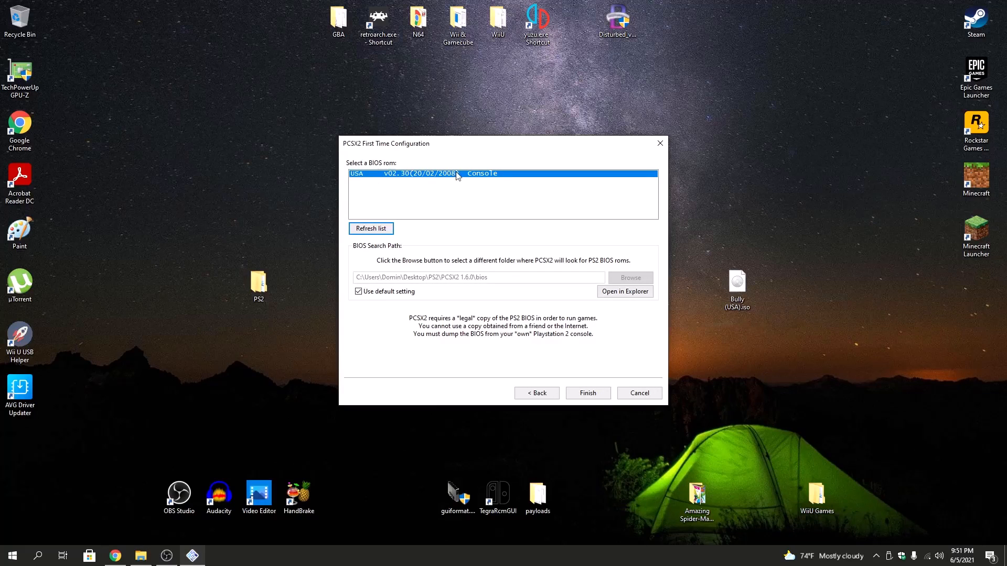
click(588, 393)
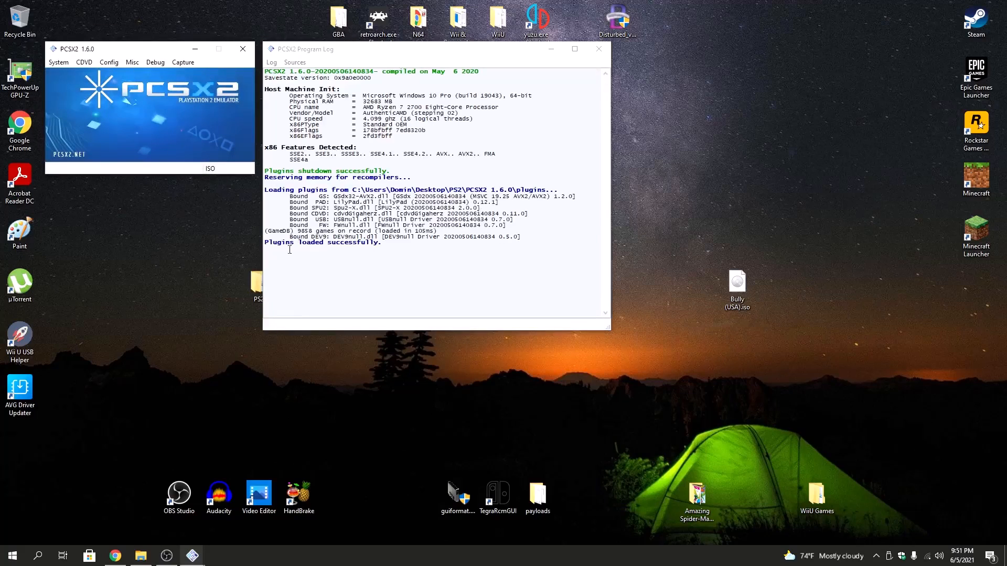
- Glance at PCSX2's Config menu and return to the browser
click(58, 63)
mouse_move(108, 62)
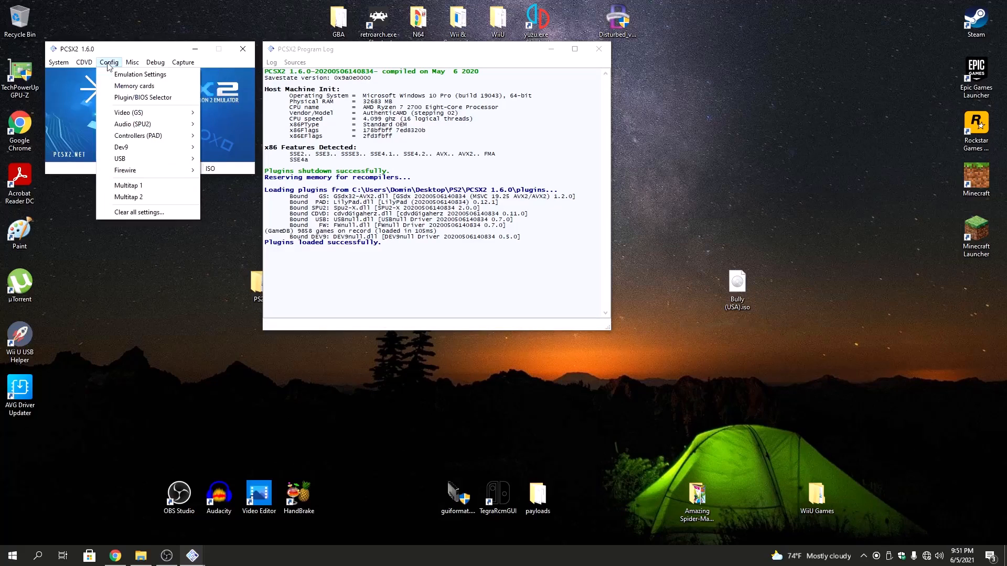
click(150, 100)
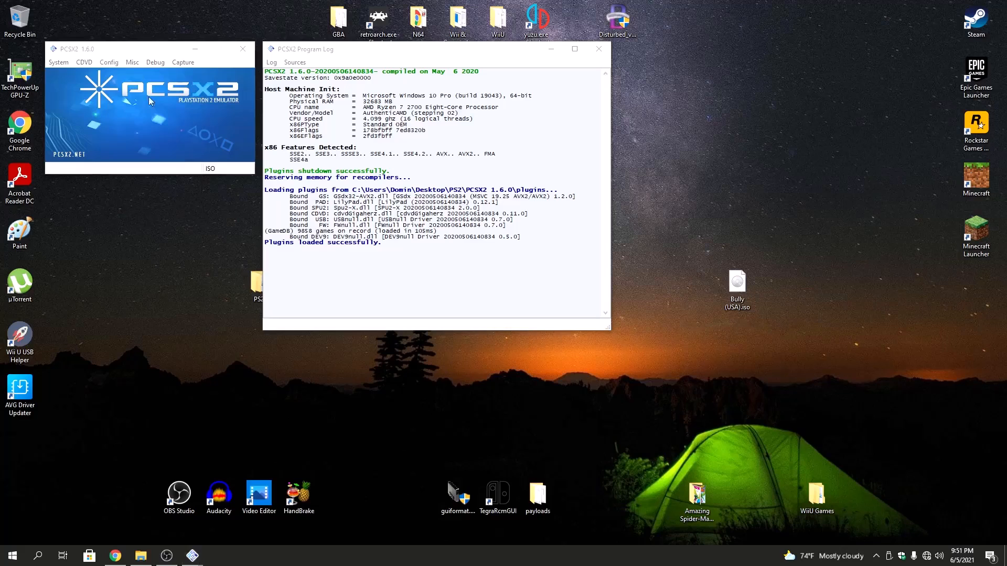
click(115, 556)
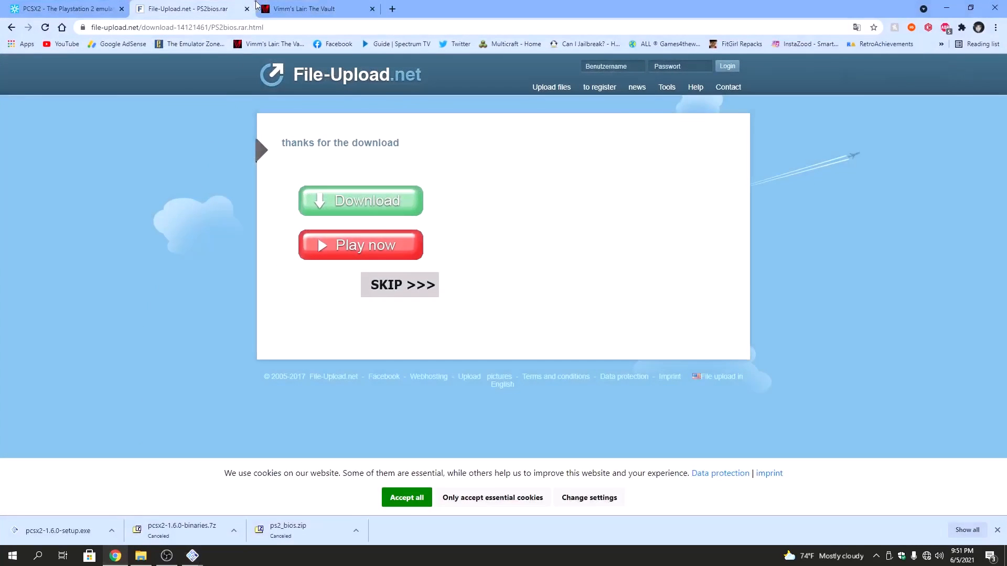
- View Vimm's Lair Vault console list, then minimise Chrome to reveal PCSX2
click(304, 9)
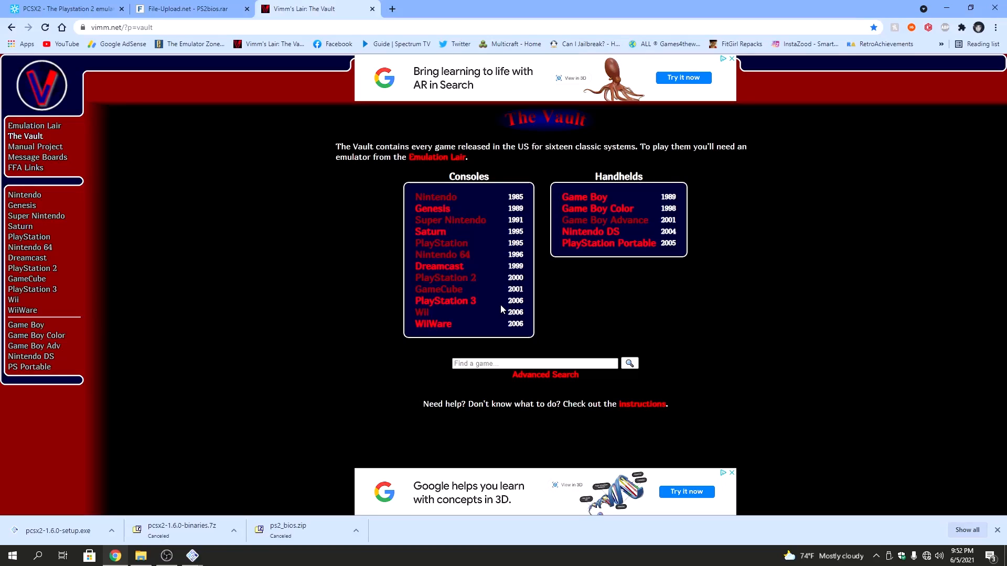
click(946, 8)
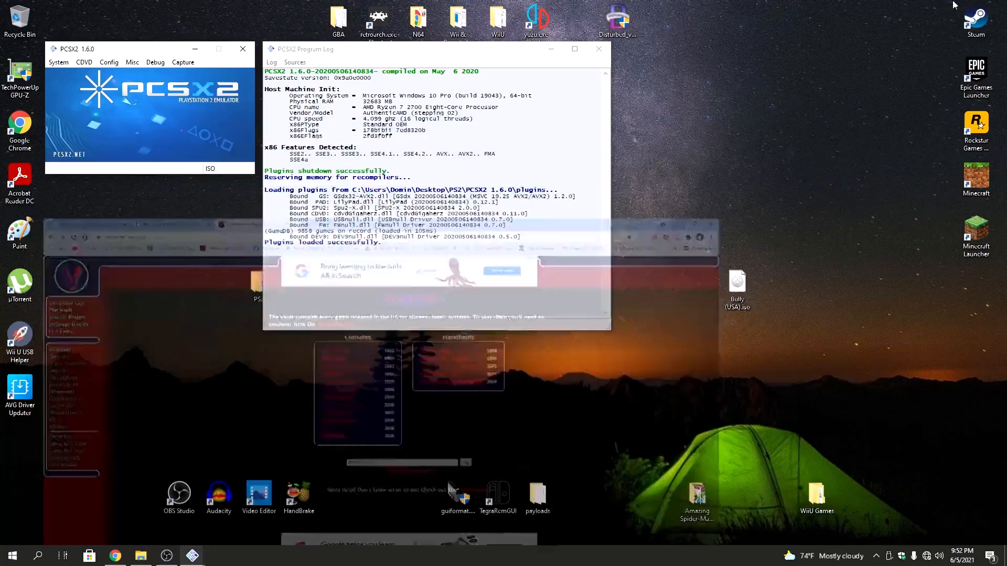
- Start a full boot from a disc image via System > Boot ISO (full)
click(64, 64)
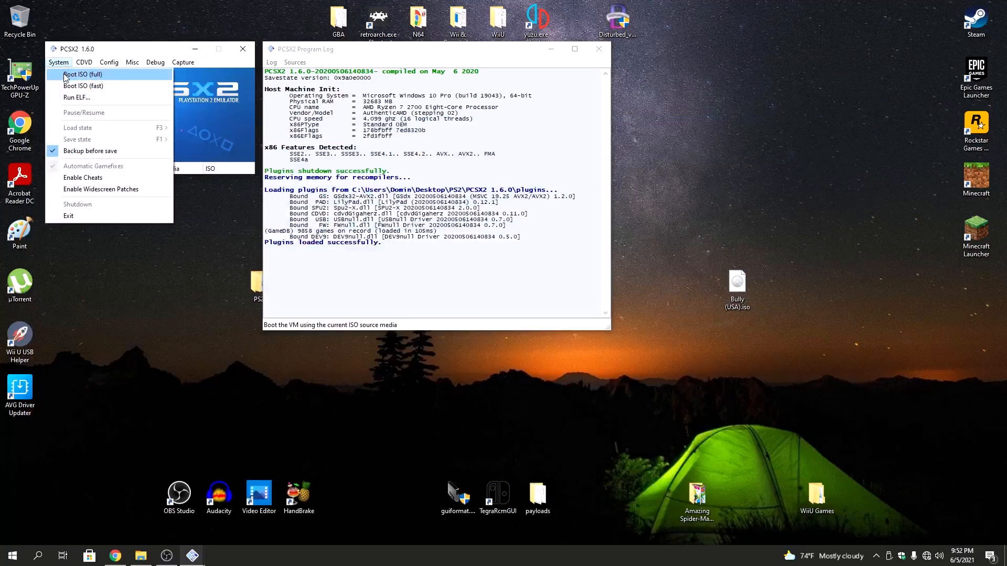
click(81, 74)
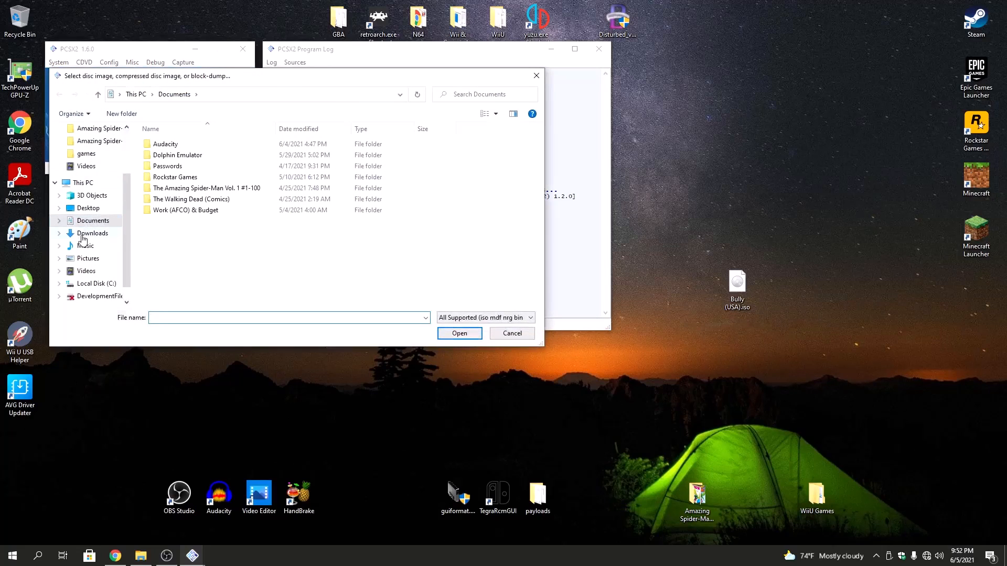
scroll(90, 206, up, 3)
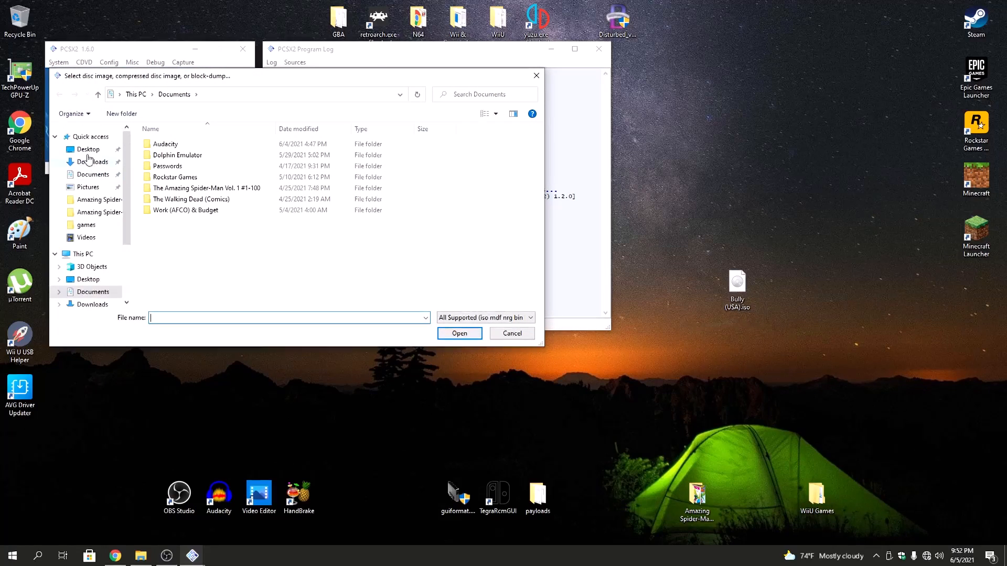
- Select Bully (USA).iso from the Desktop folder and boot it
click(88, 149)
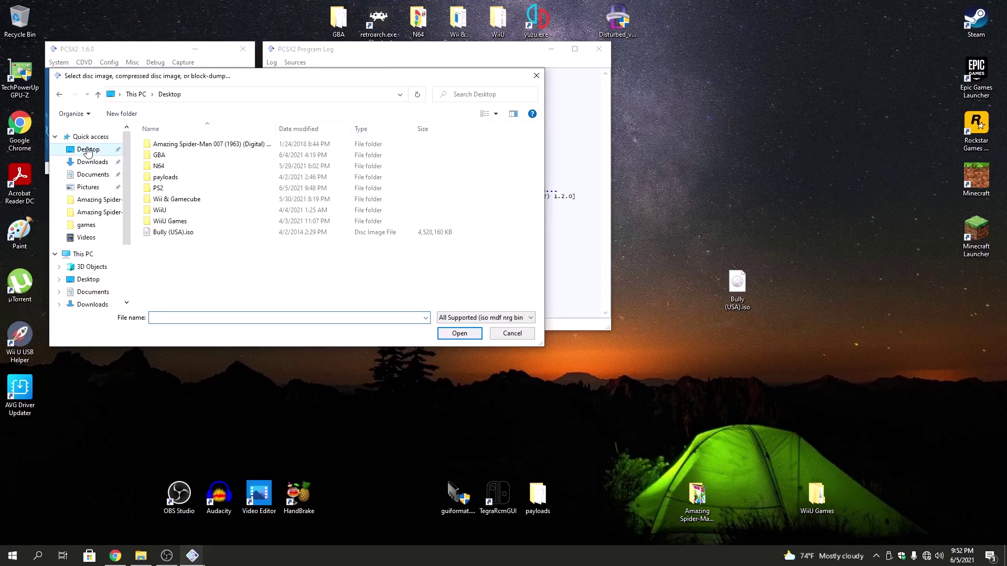
click(168, 232)
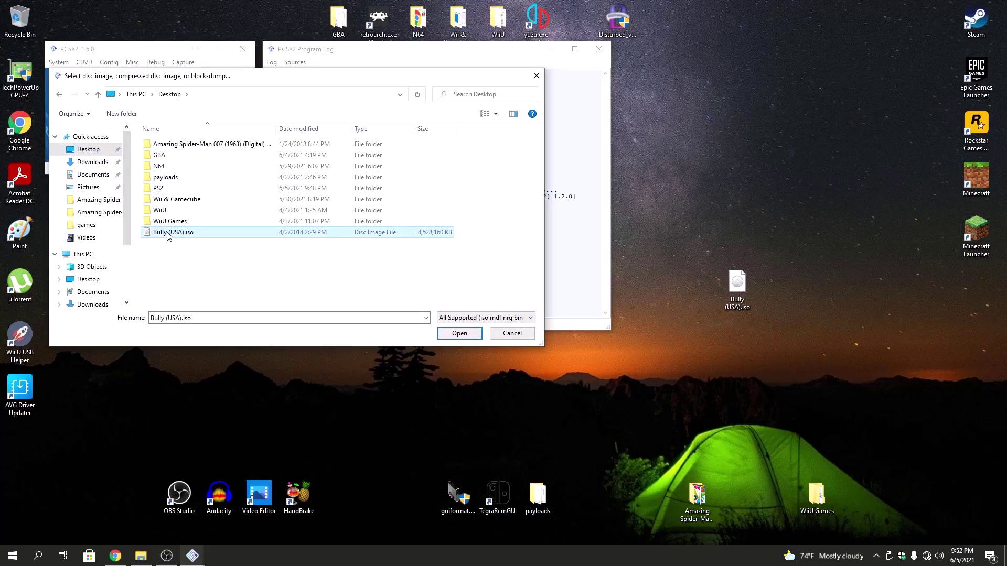
click(459, 334)
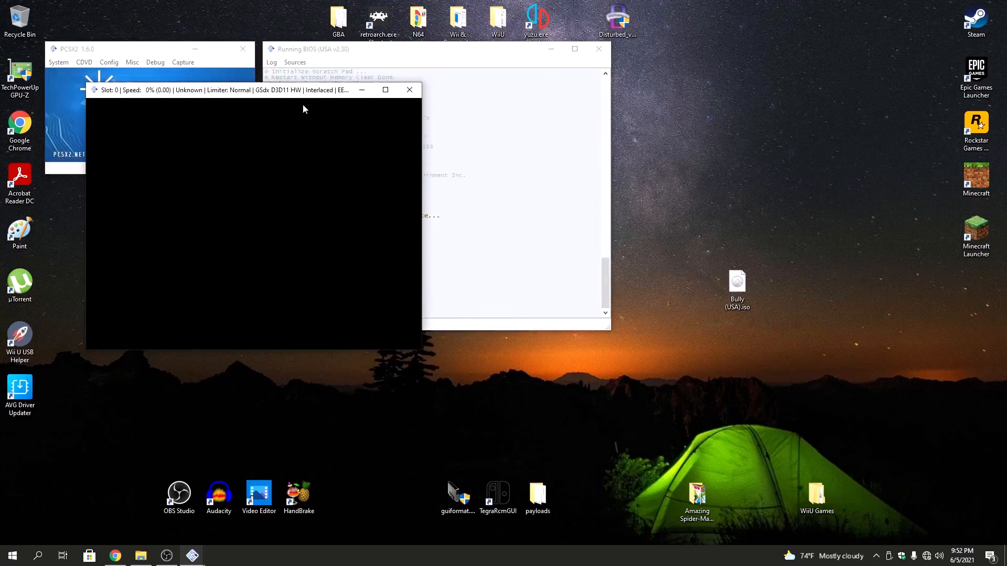
- Maximize the game window and confirm the BIOS language and time-zone screens to reach Bully's title screen
double_click(304, 90)
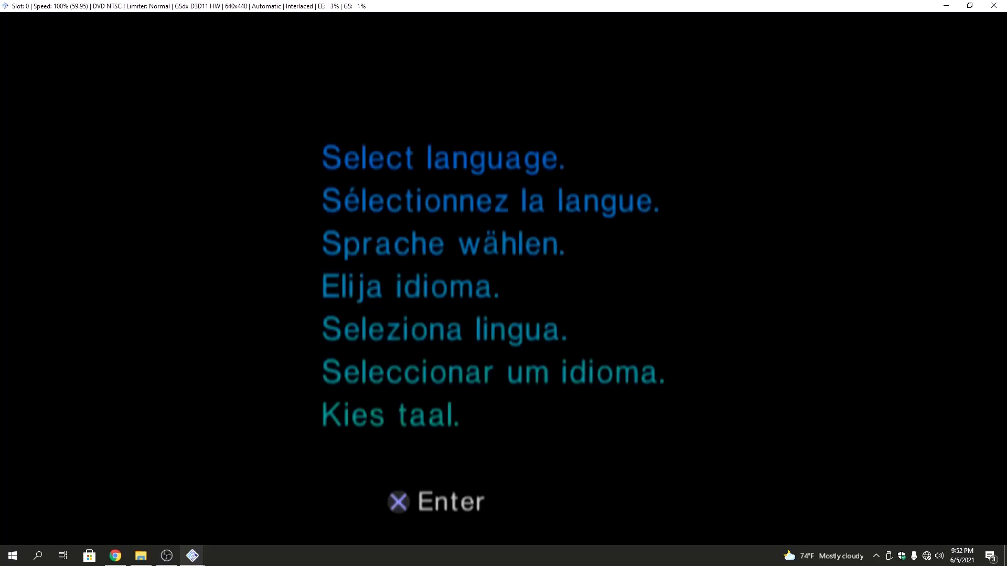
key(x)
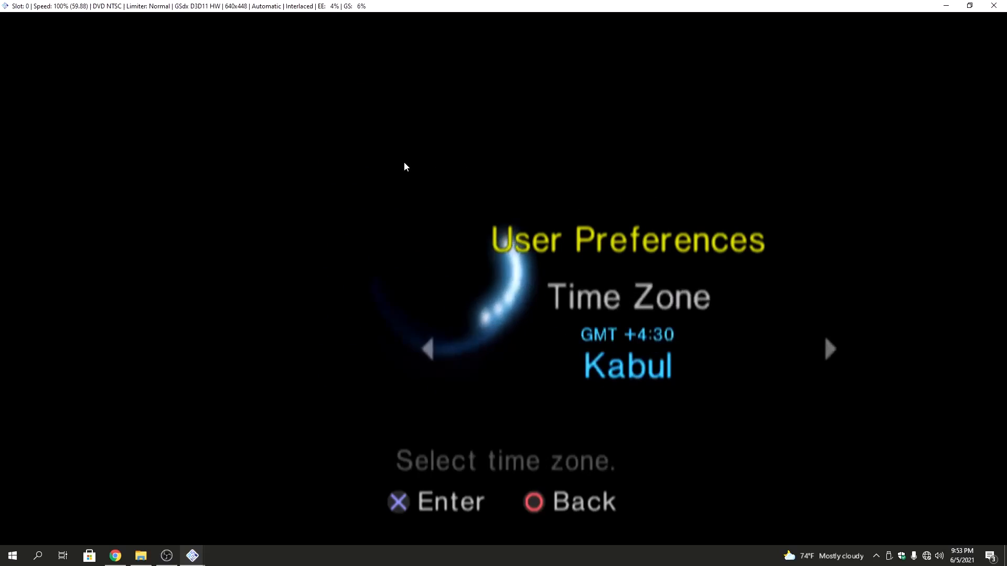
key(x)
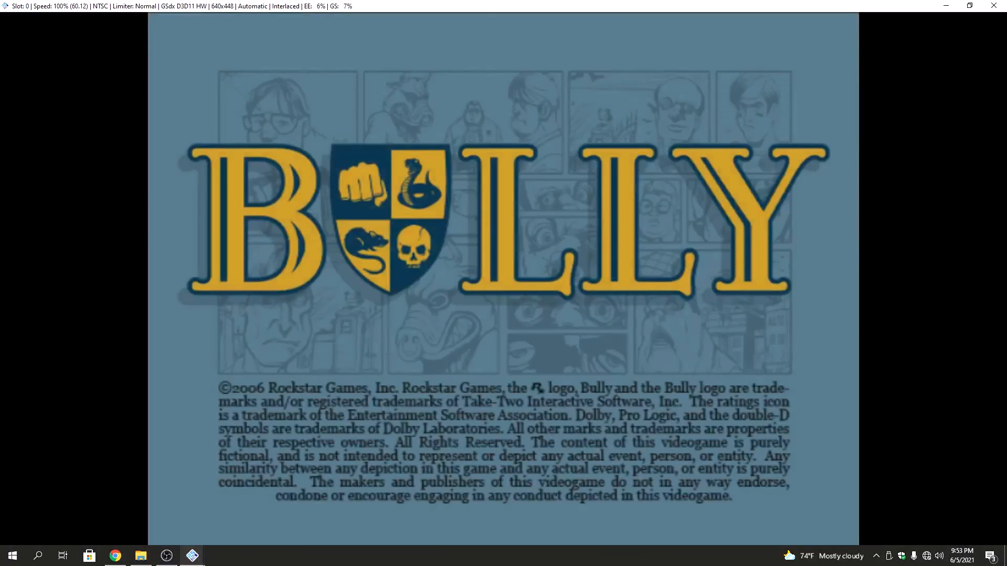
click(993, 6)
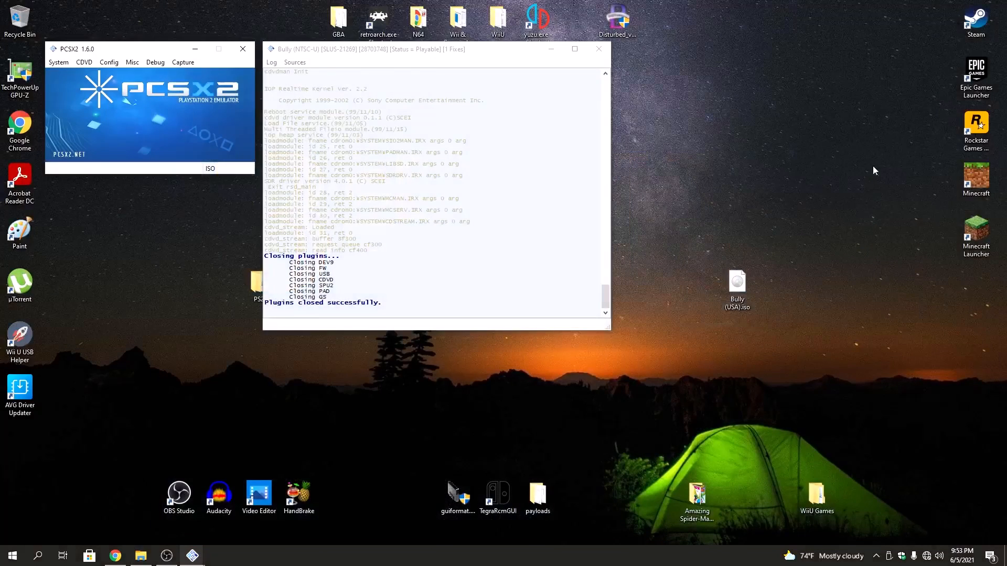